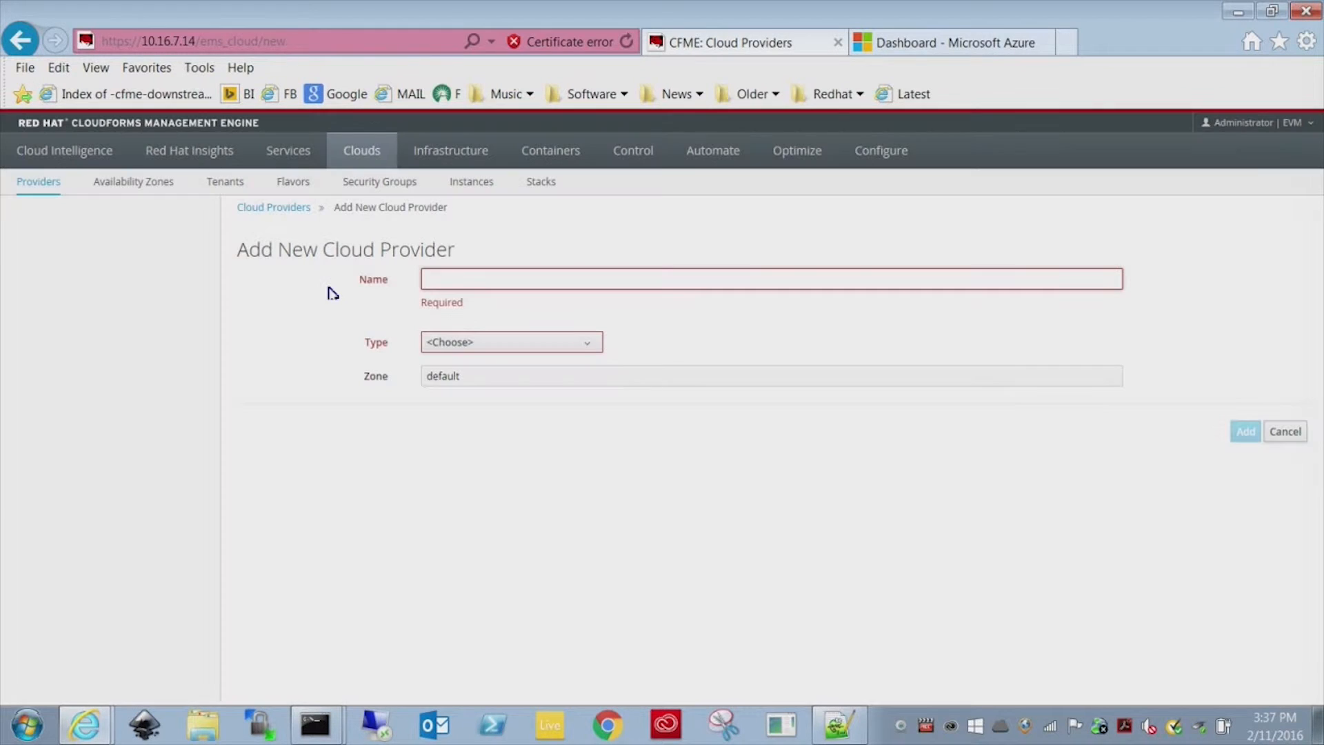
- Set the new cloud provider's type to Azure and its region to US West
click(460, 350)
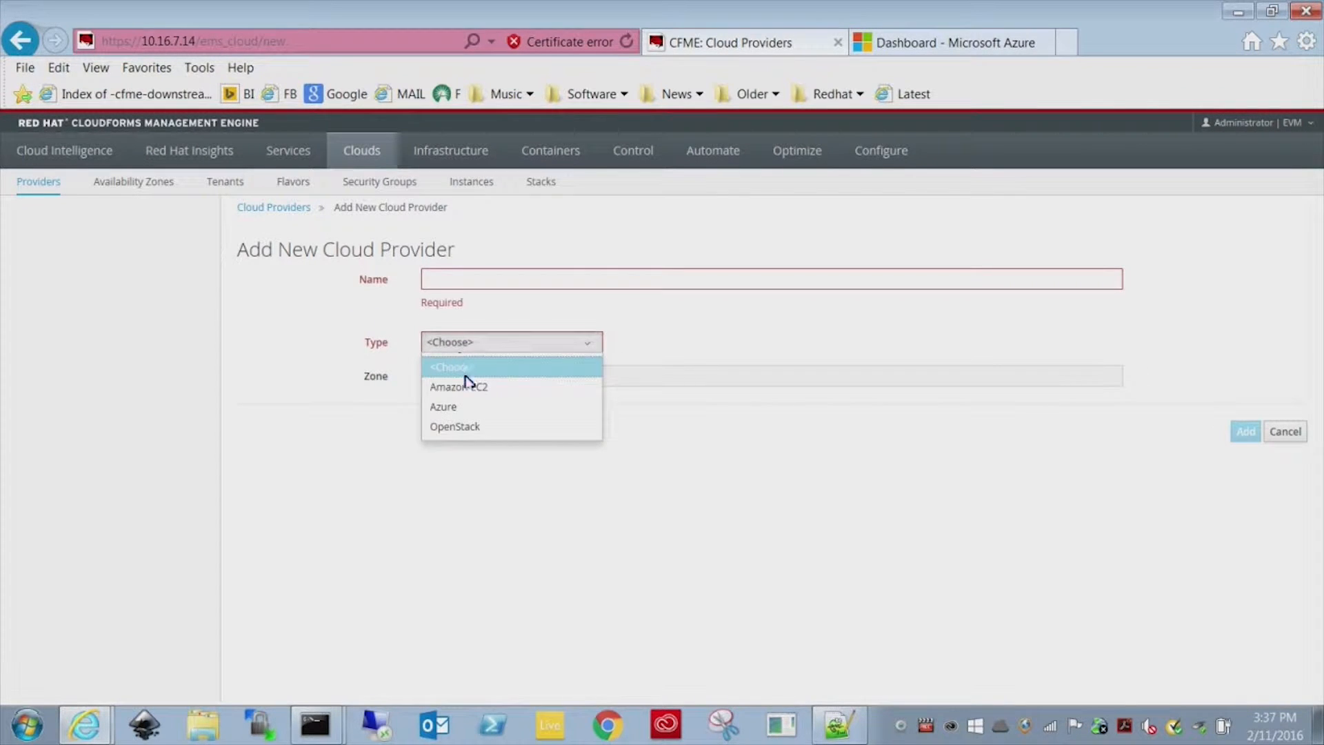
click(471, 408)
click(461, 284)
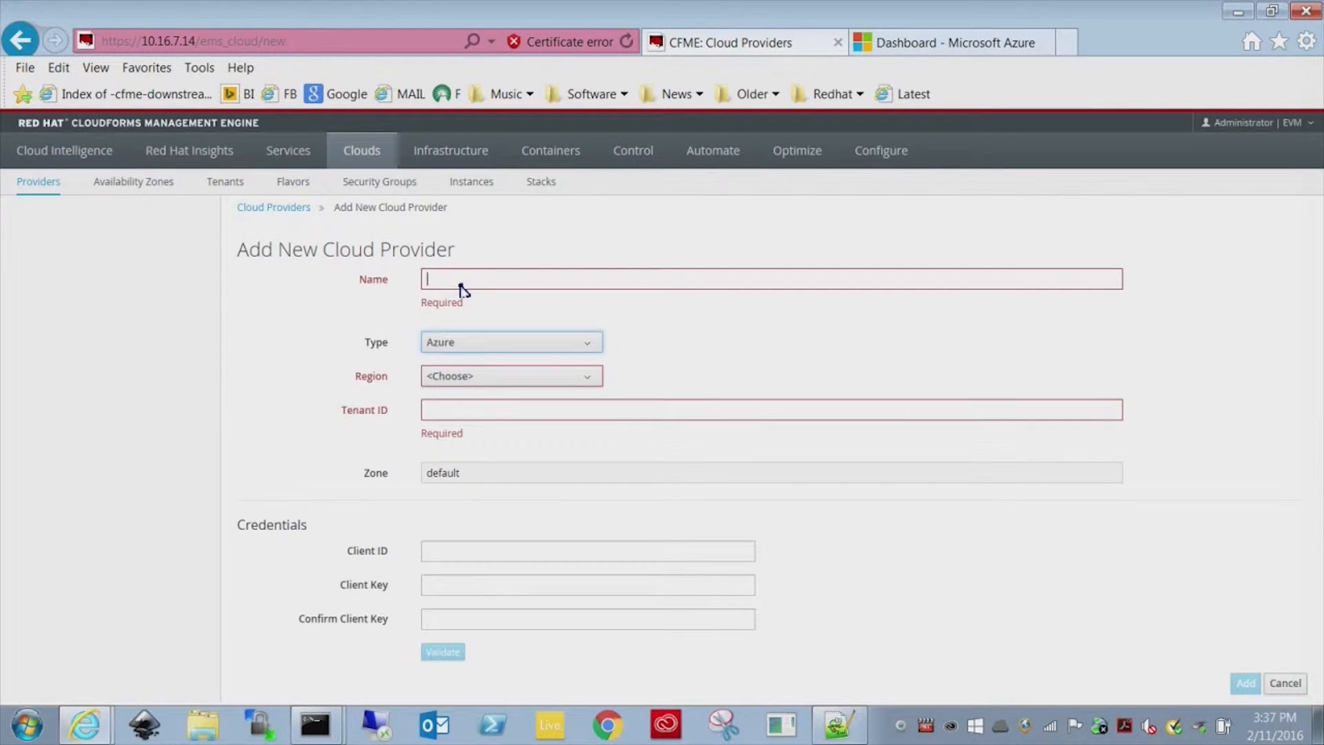
click(483, 384)
scroll(489, 638, down, 3)
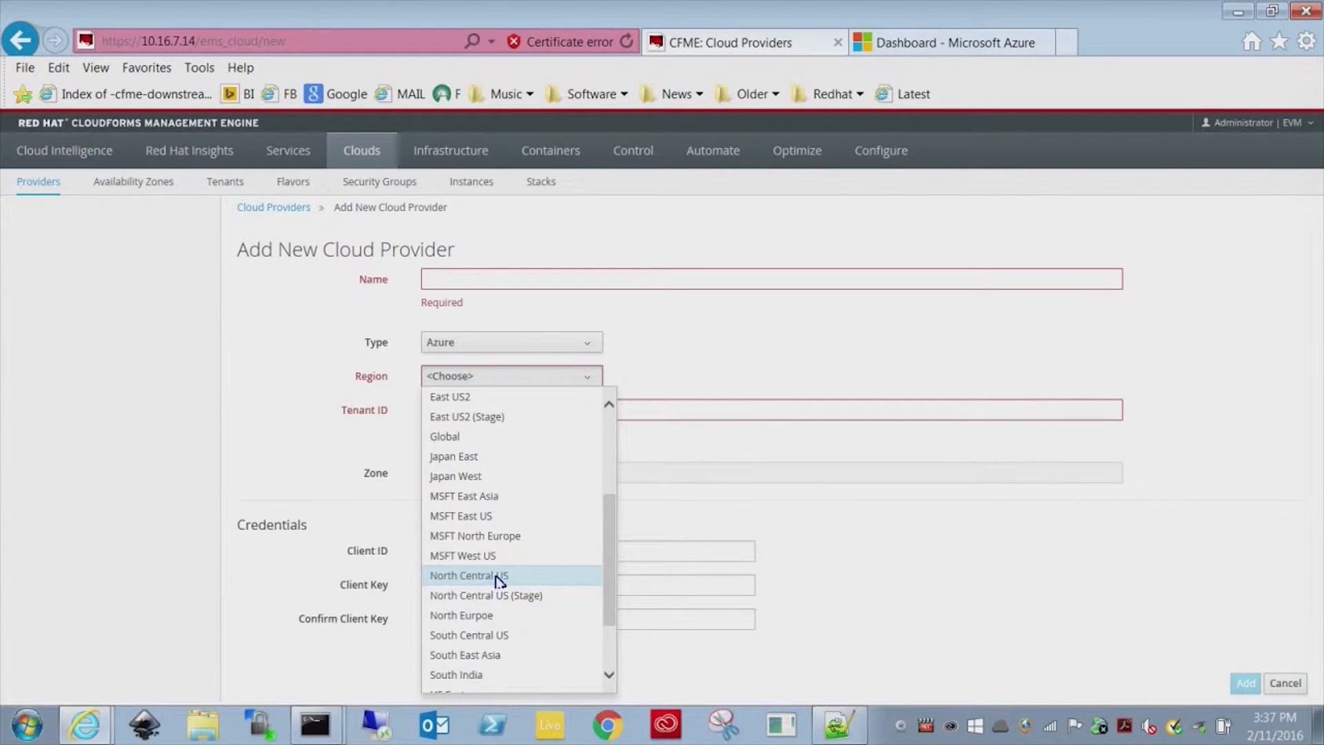
scroll(496, 576, up, 3)
scroll(497, 576, down, 5)
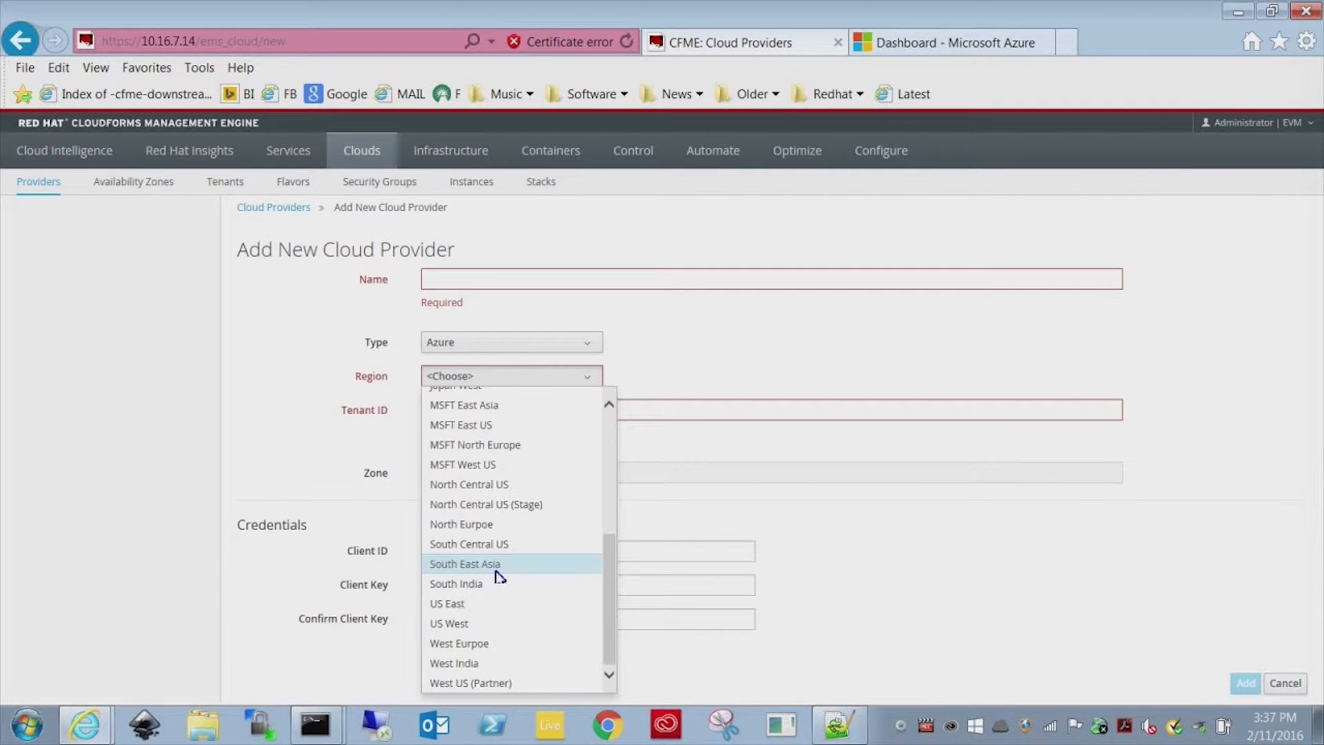
click(483, 624)
click(464, 412)
click(470, 551)
click(473, 591)
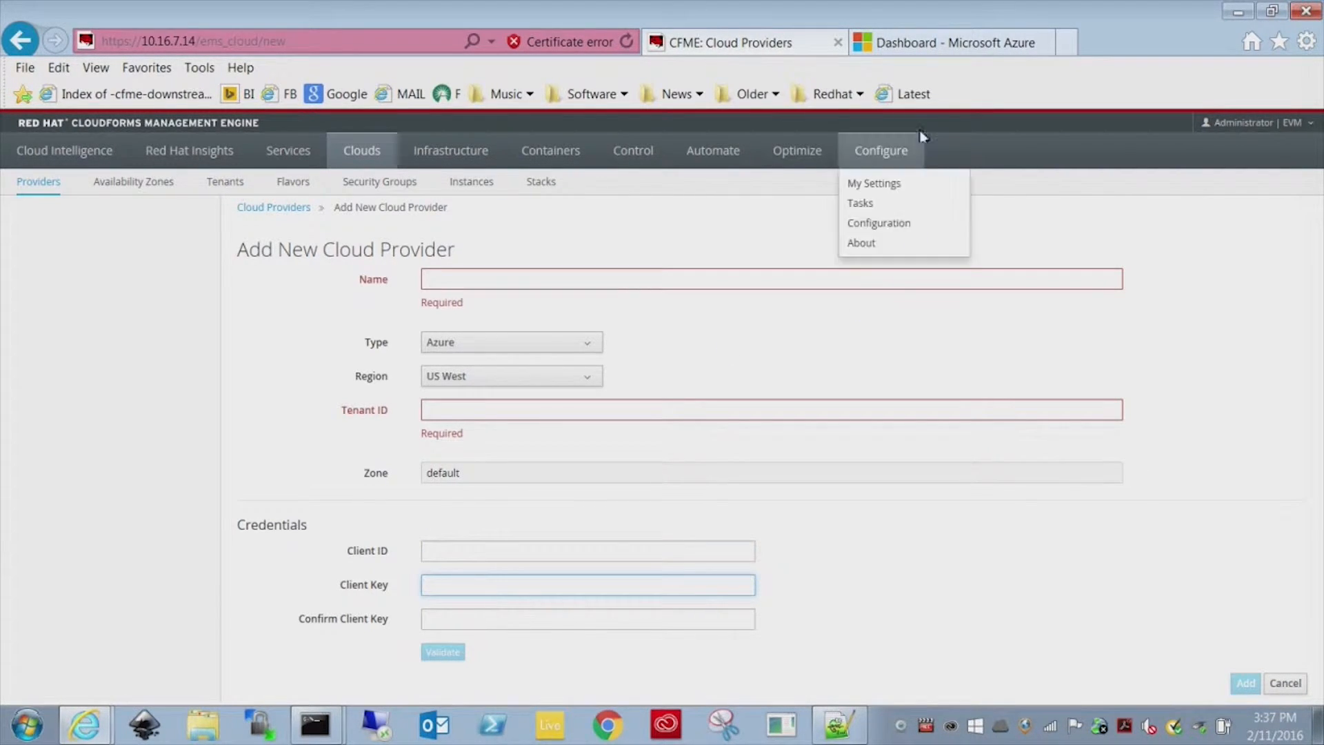
- Switch to the Azure portal, open Active Directory, and select the tenant ID in the default directory's page address
click(928, 43)
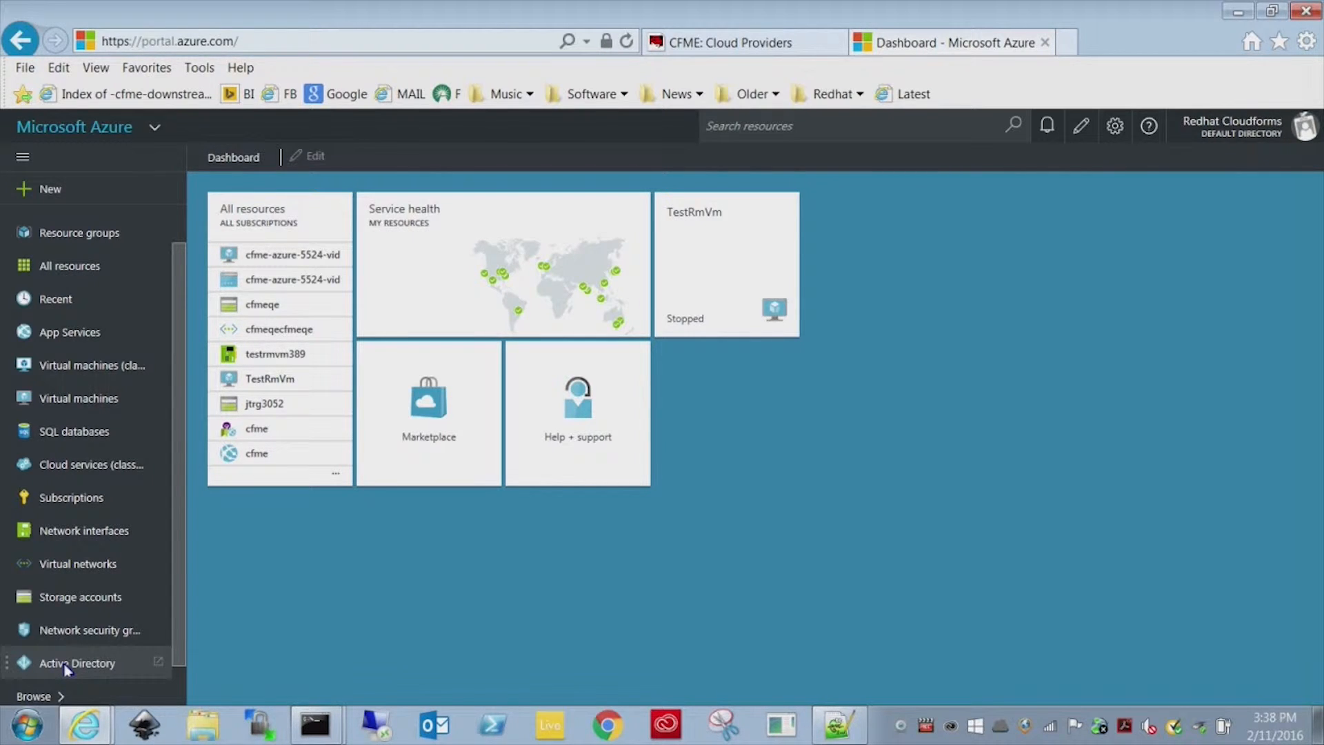
click(105, 667)
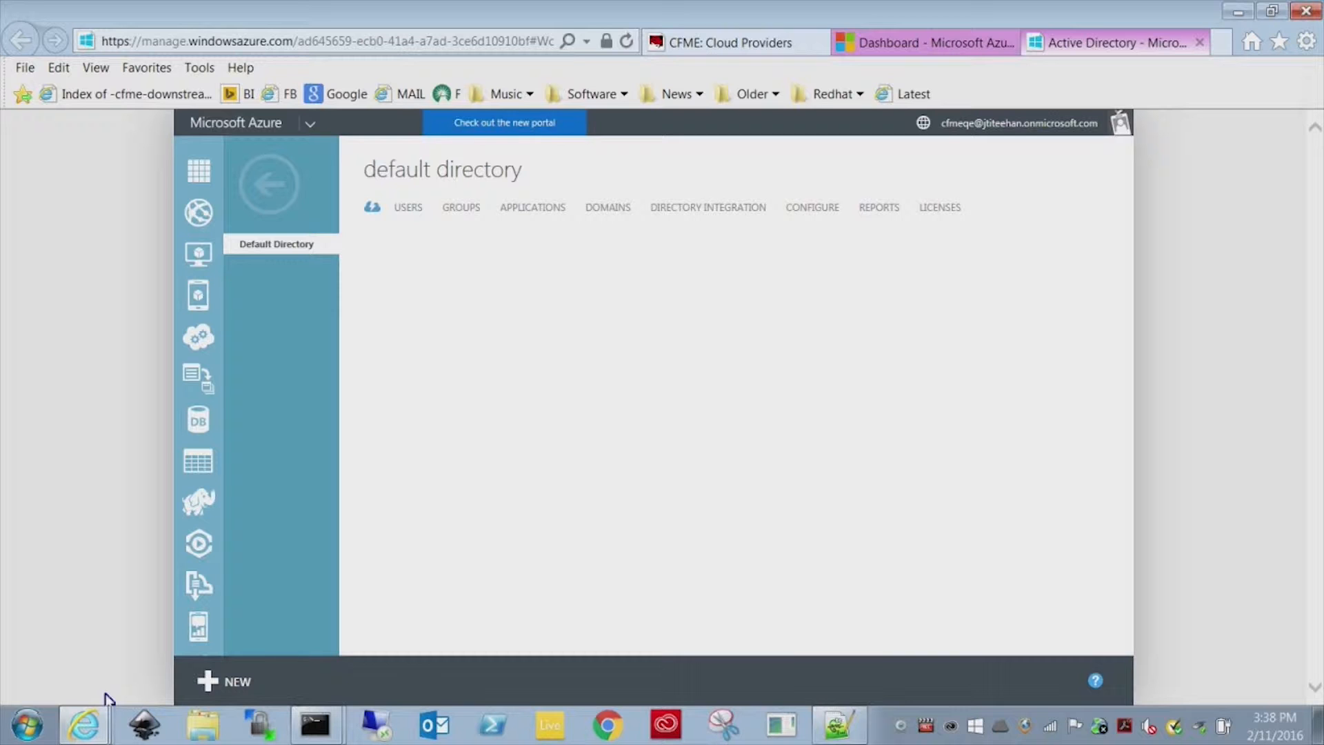
click(491, 43)
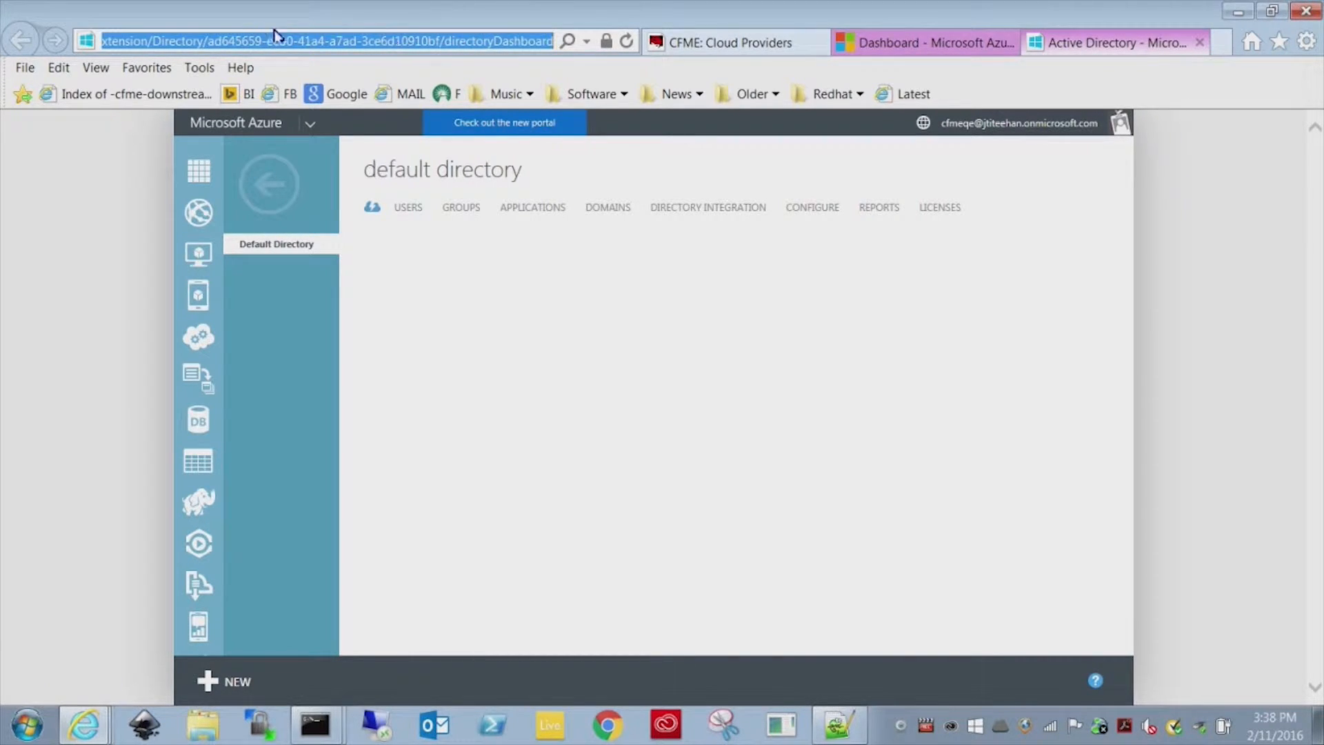
double_click(234, 44)
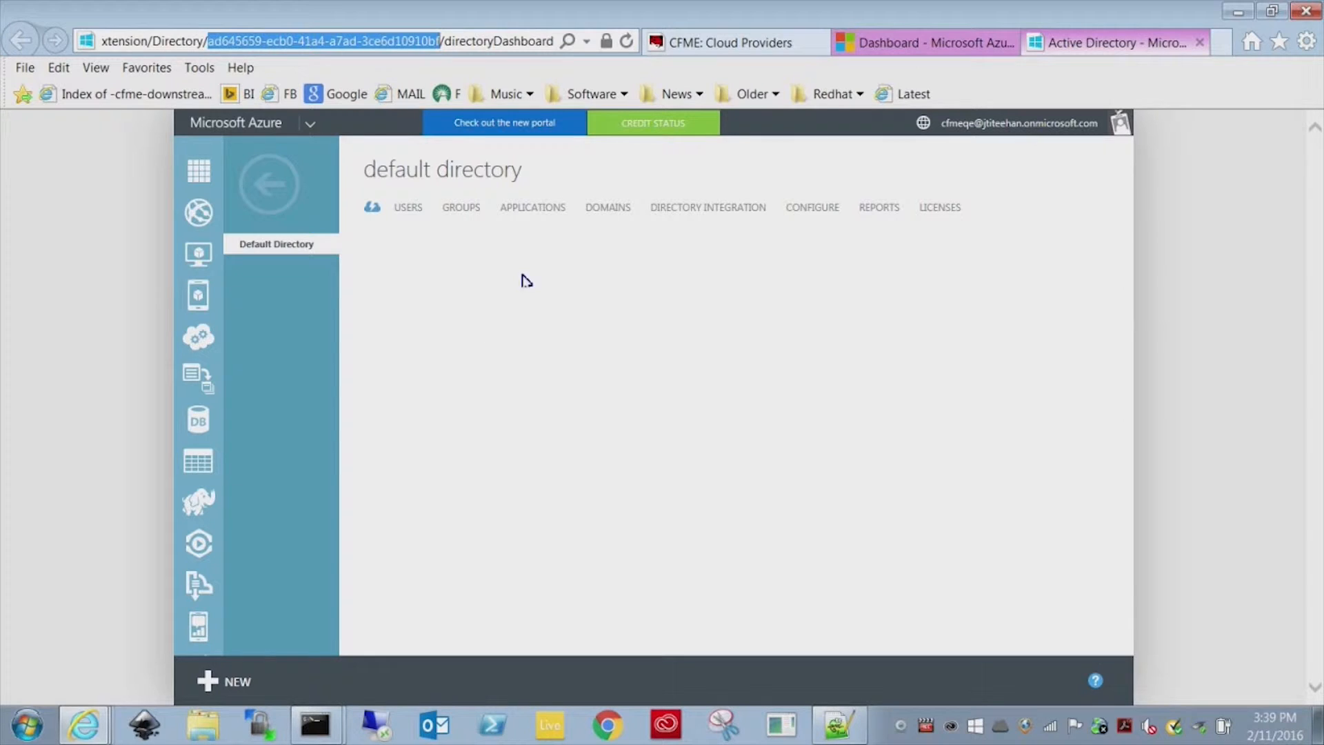
- Start adding an application your organization is developing to the default directory, named CFME DEMO, as a web application and/or web API
click(534, 209)
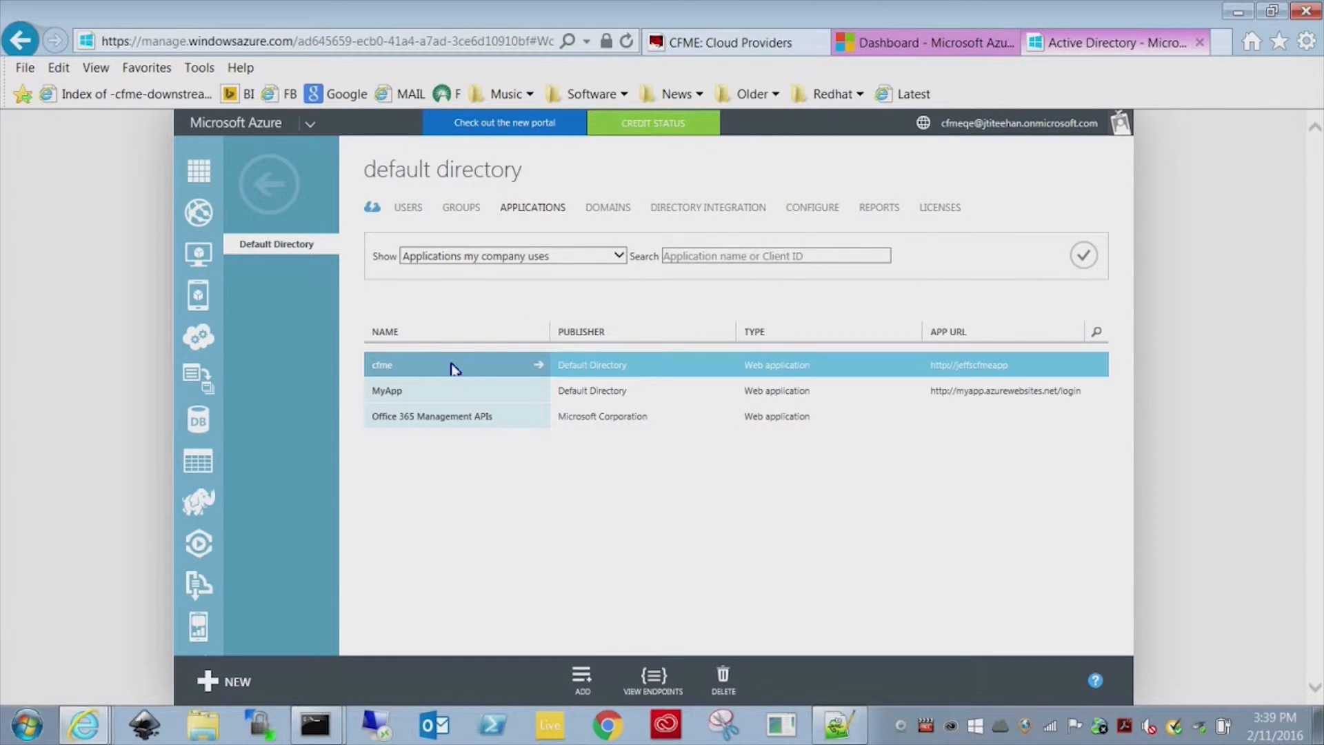
click(585, 675)
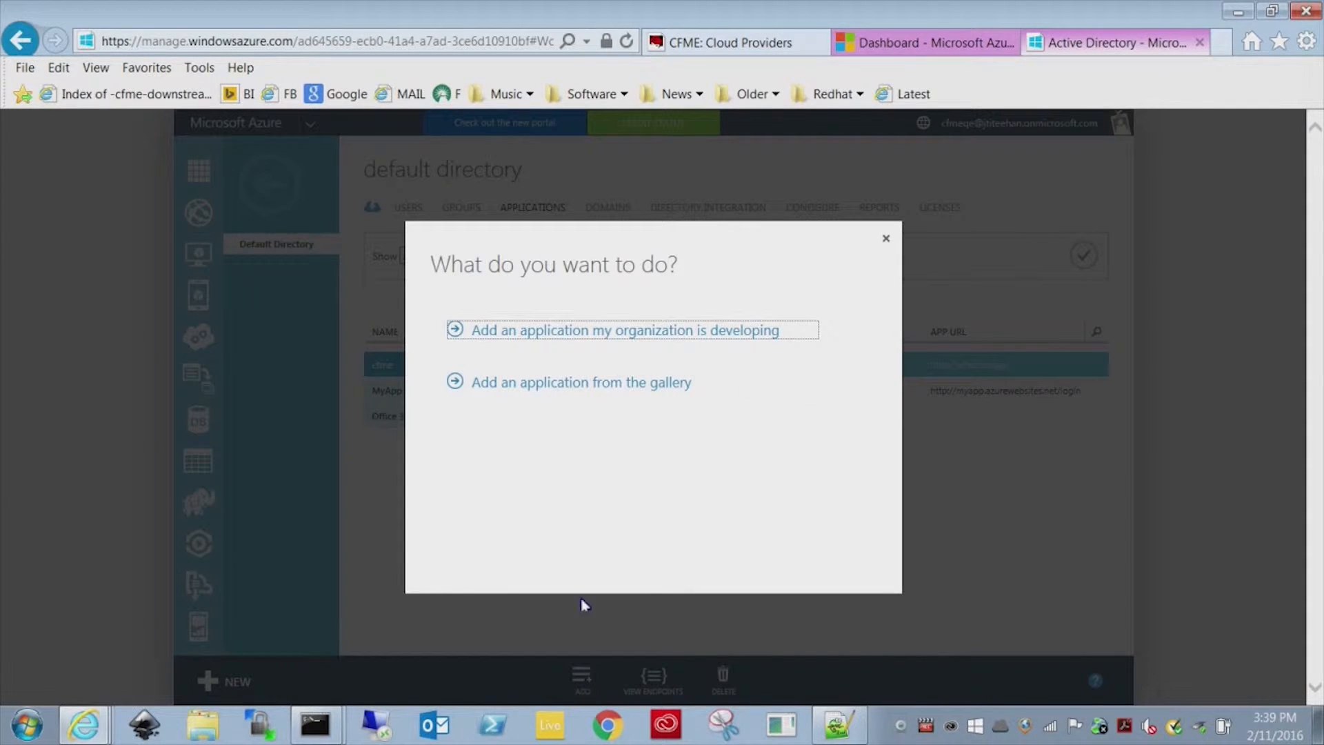
click(600, 334)
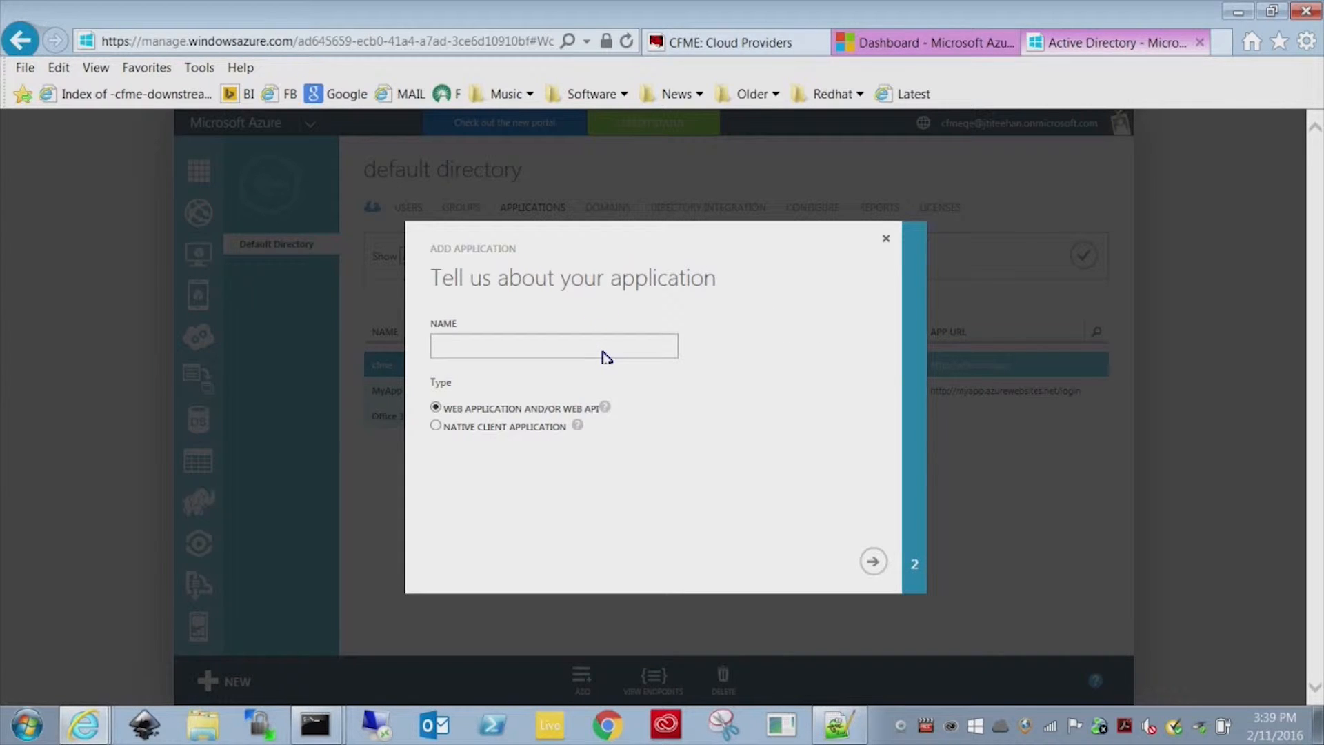
text(cF<E)
text(ME)
text( DEMO)
click(875, 564)
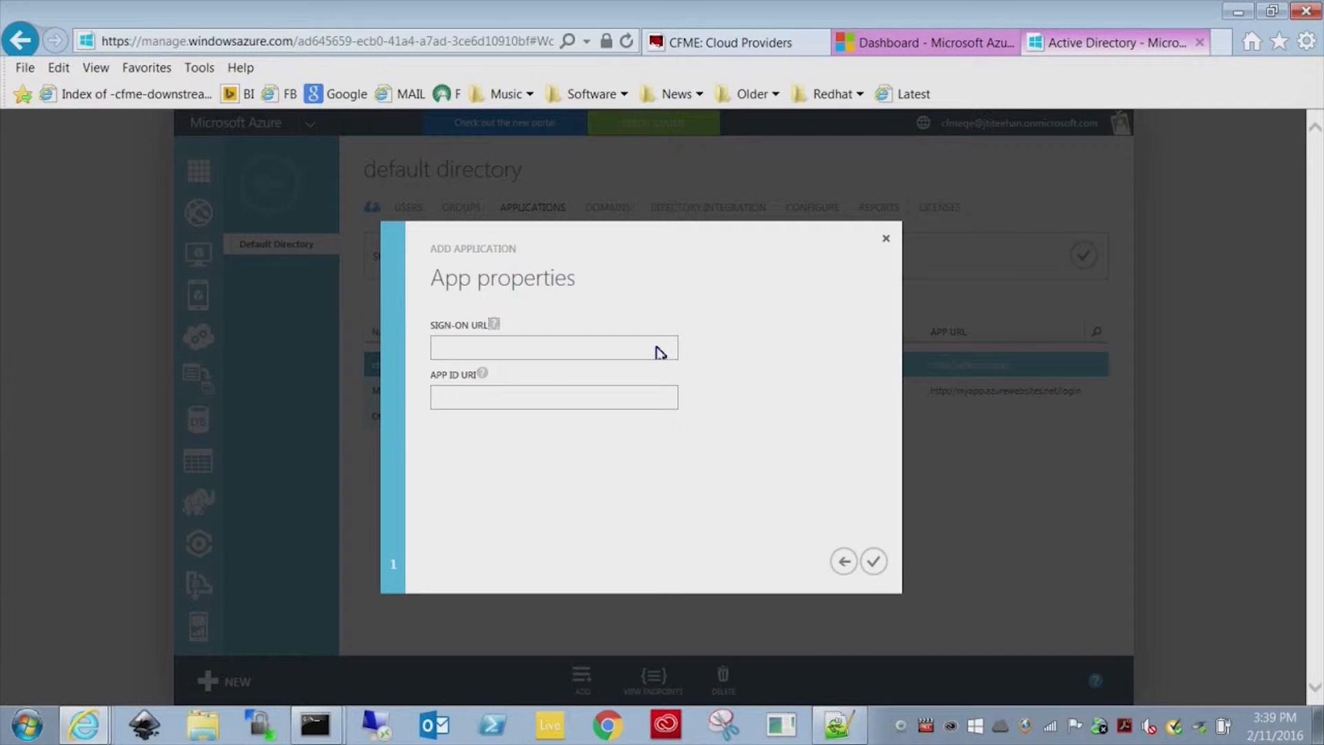
text(http://dummyadd)
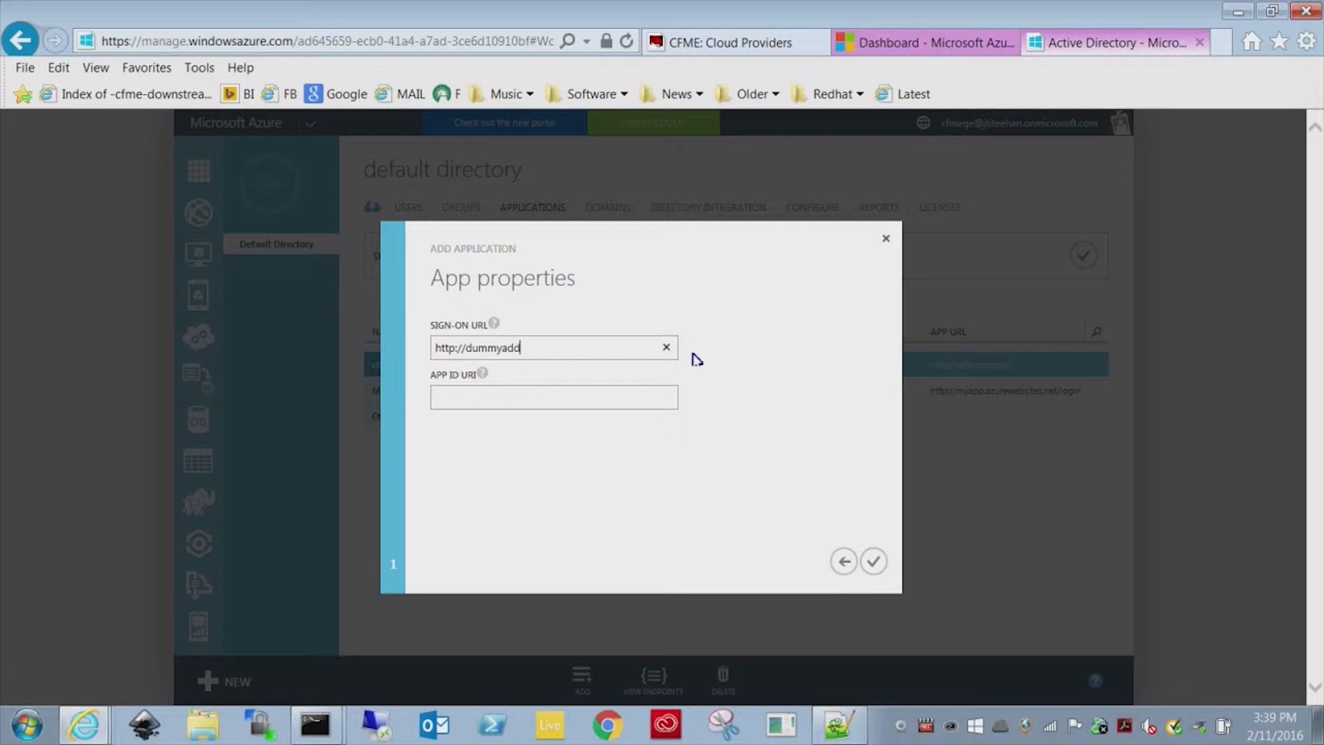
text(ress.com)
key(Tab)
text(http)
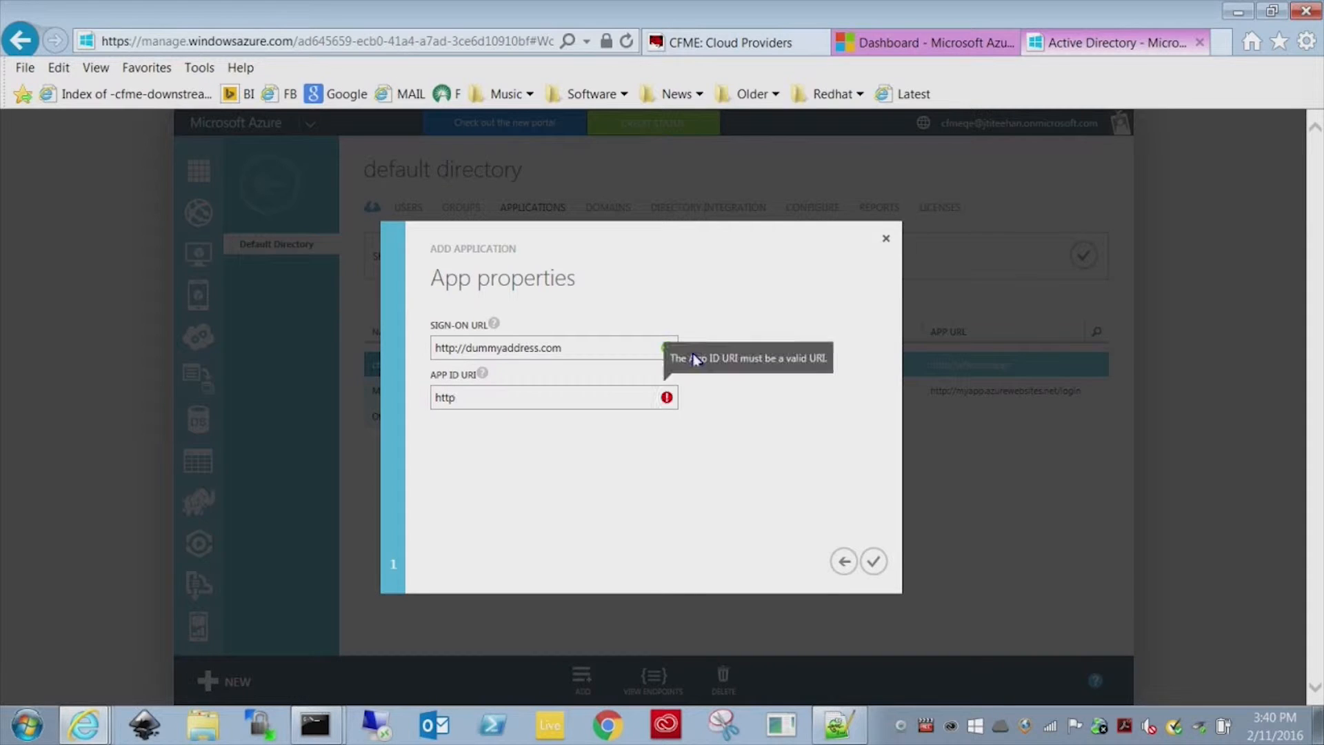
text(://dummyaddress)
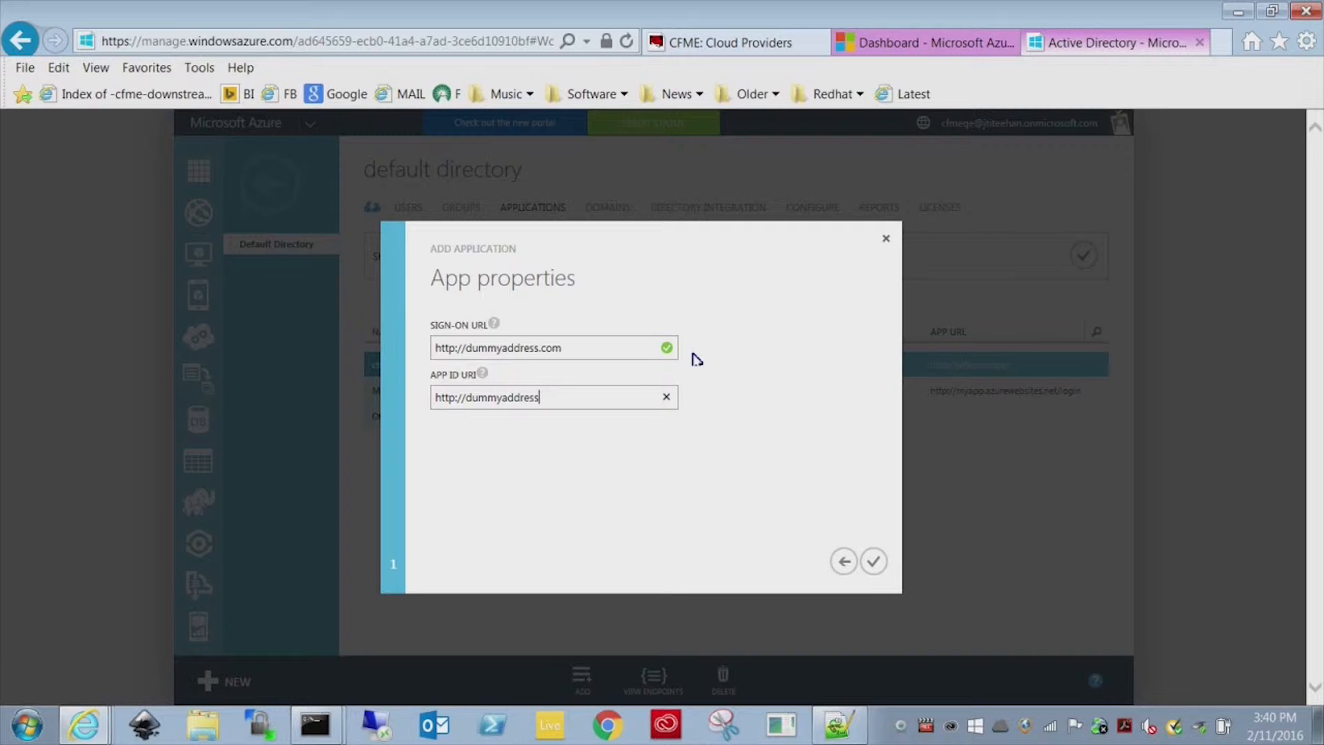
key(Tab)
click(876, 564)
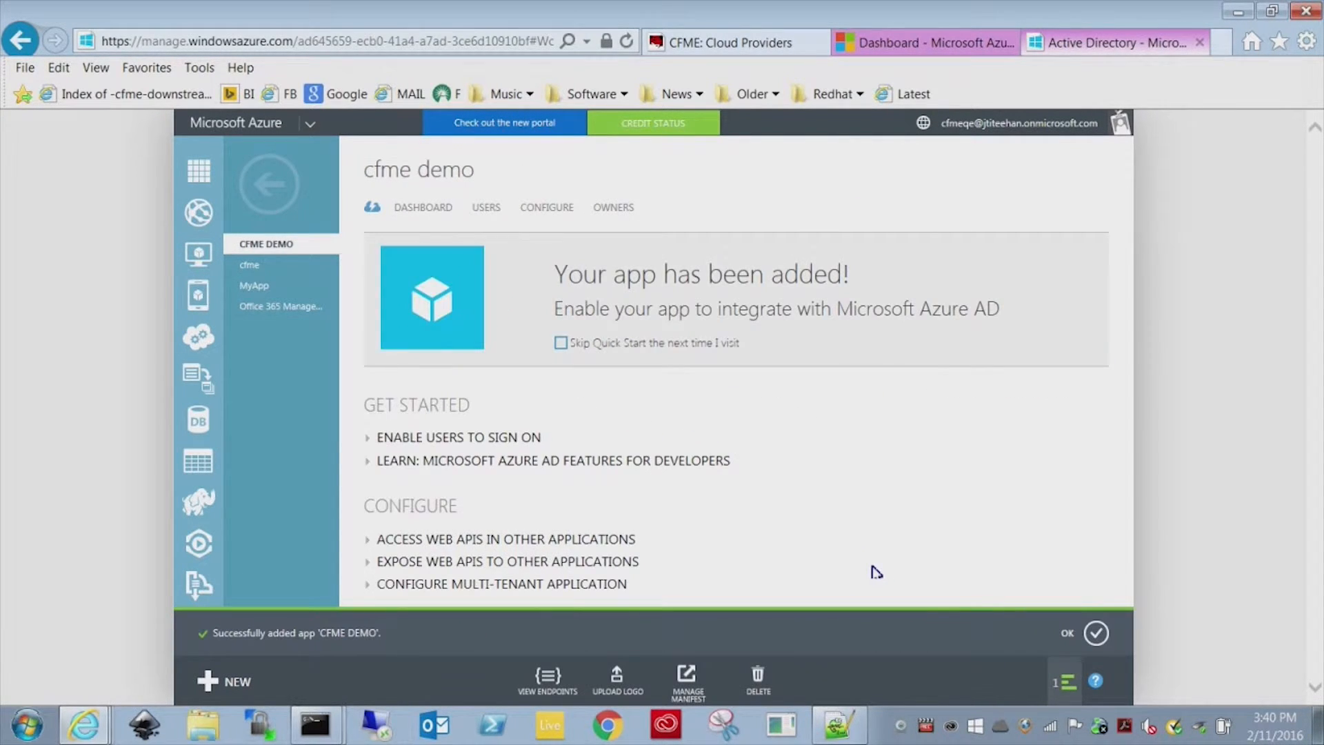
- Review the CFME DEMO application's user assignments and select the client ID in its configuration
click(486, 208)
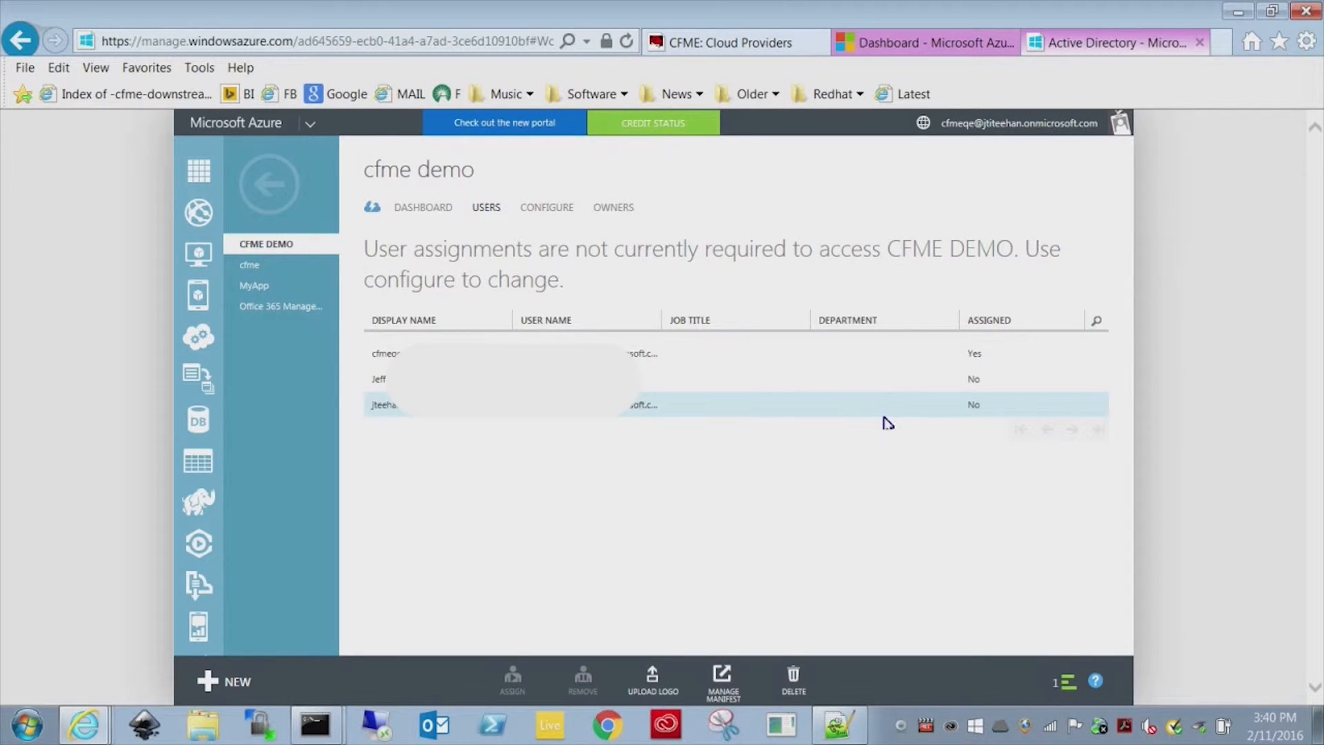
click(545, 208)
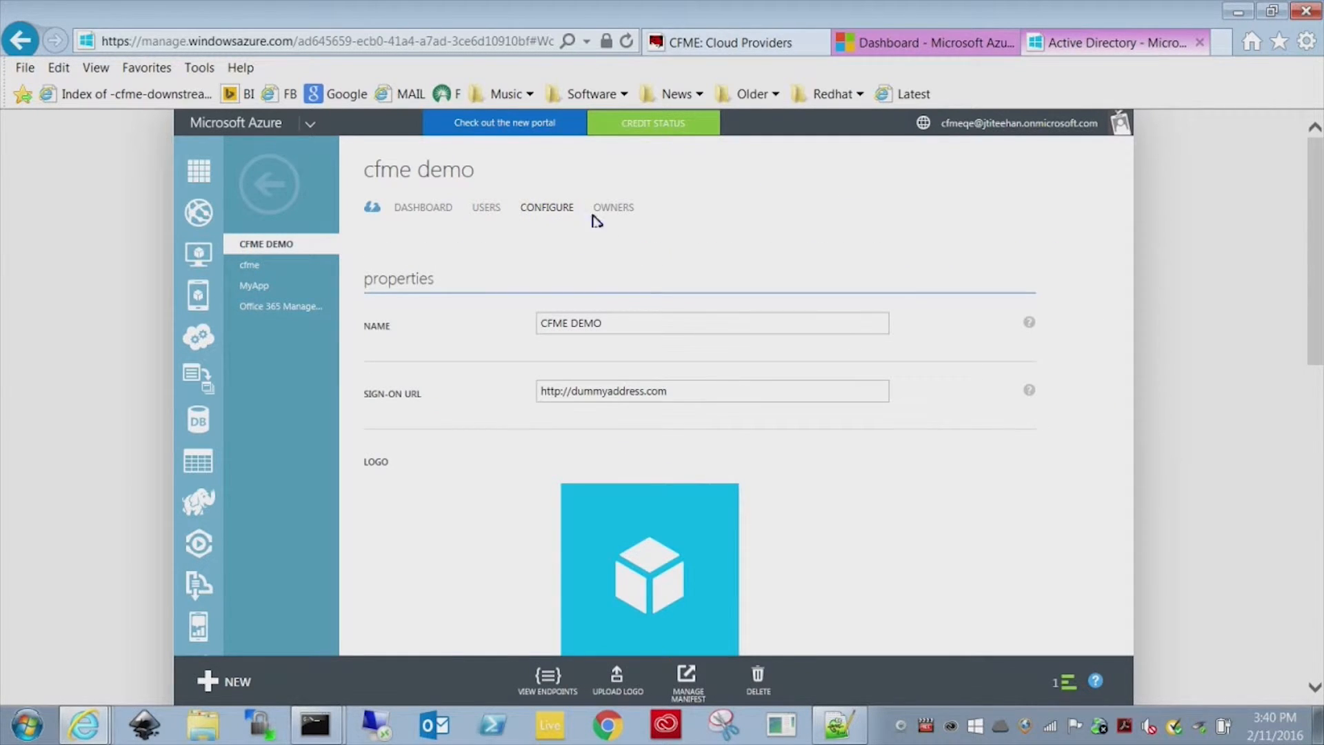
scroll(766, 293, down, 1)
scroll(760, 296, down, 1)
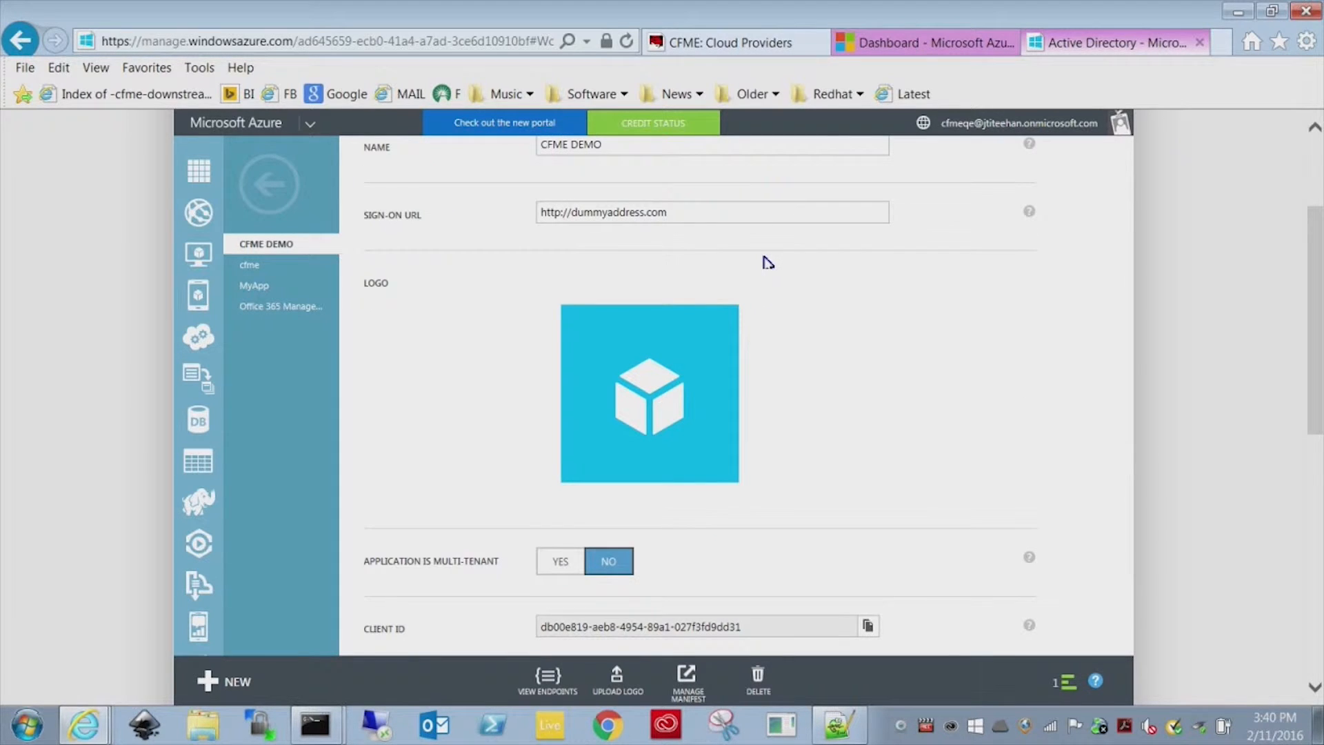
scroll(763, 266, down, 2)
click(713, 452)
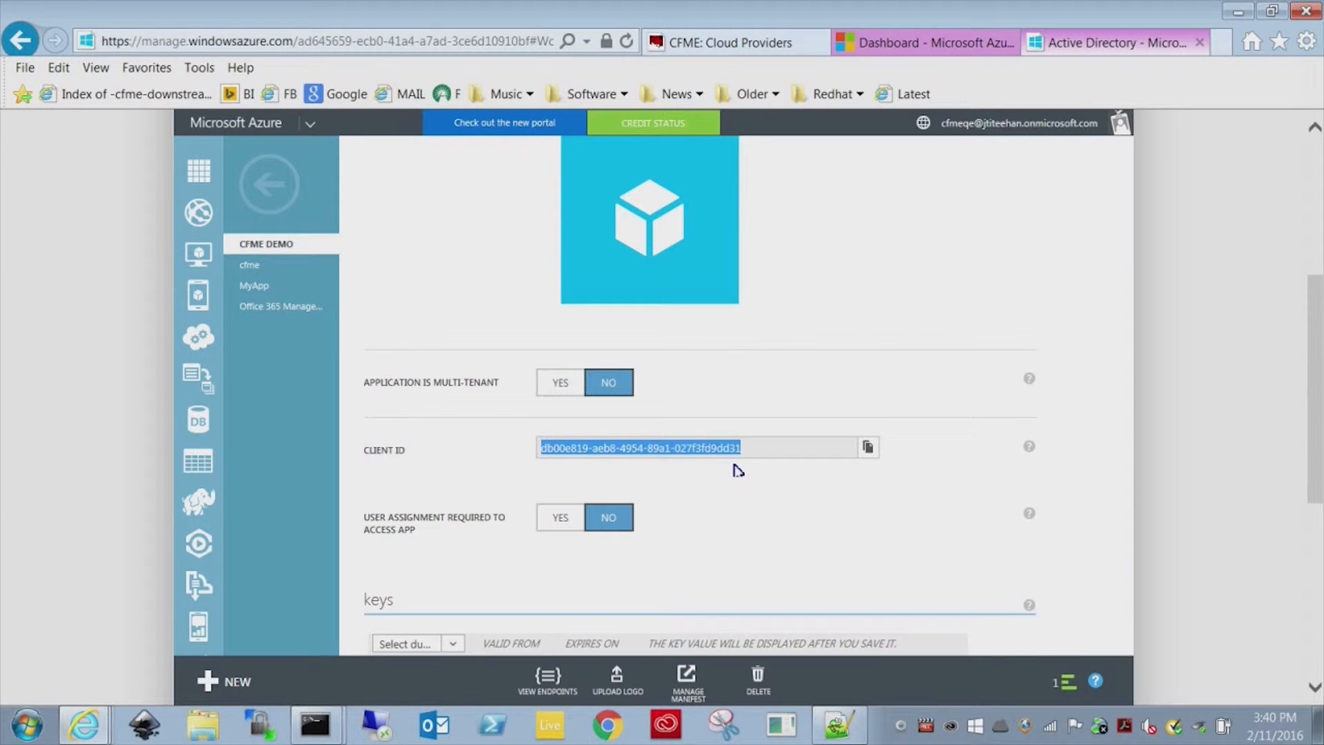
- Add a key with a 1 year duration to the application and save the configuration
scroll(733, 486, down, 3)
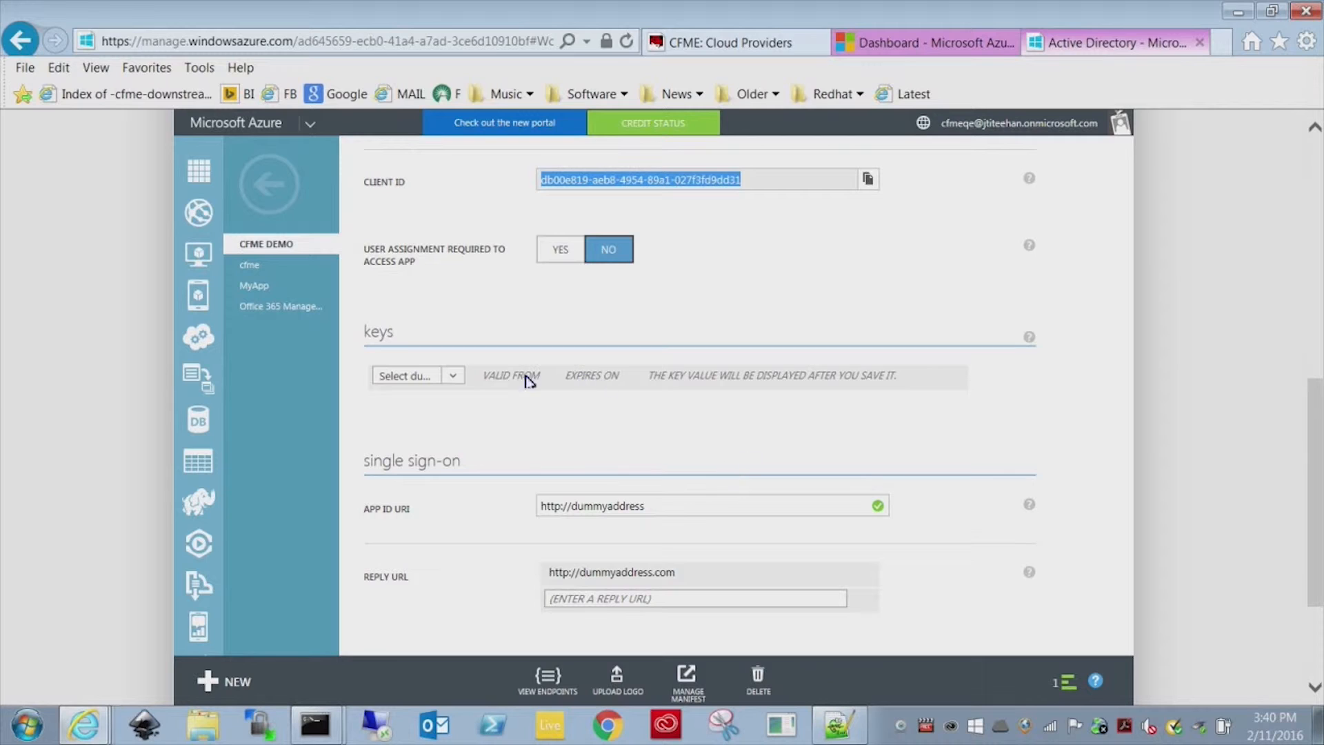
click(456, 379)
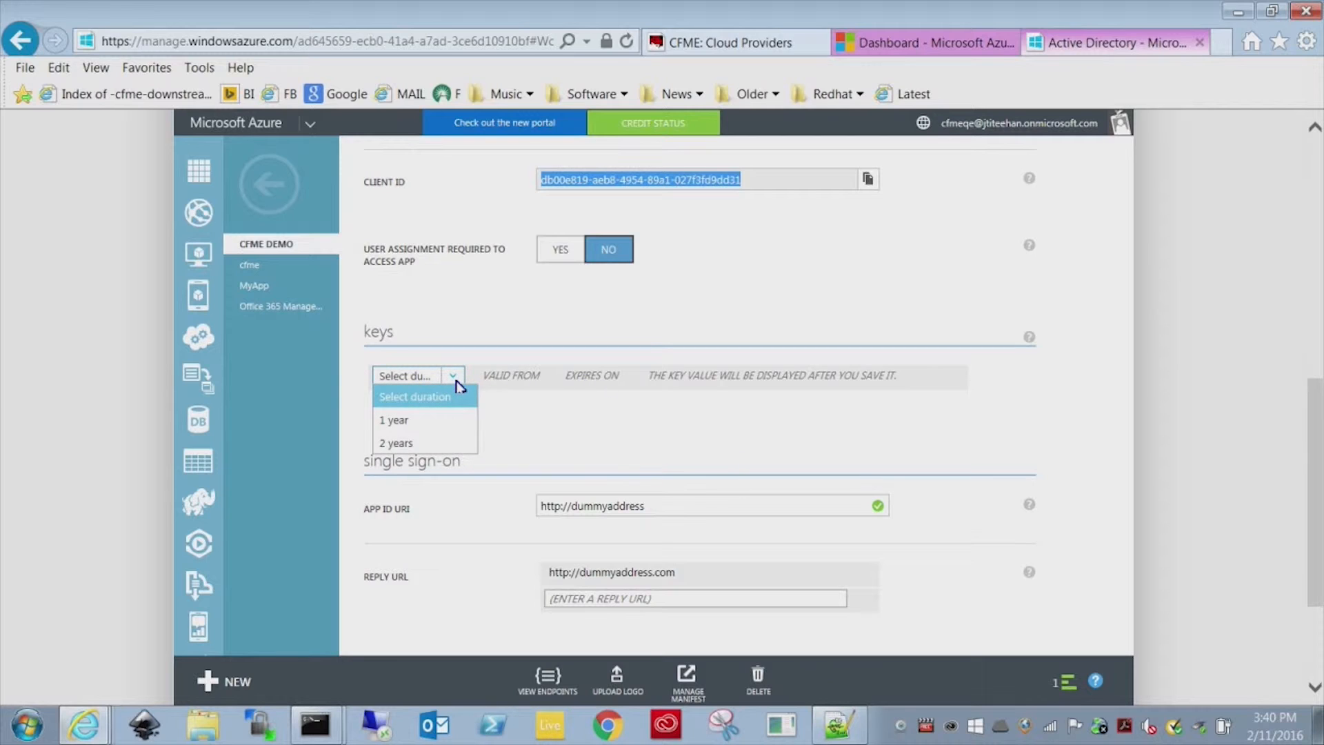
click(429, 427)
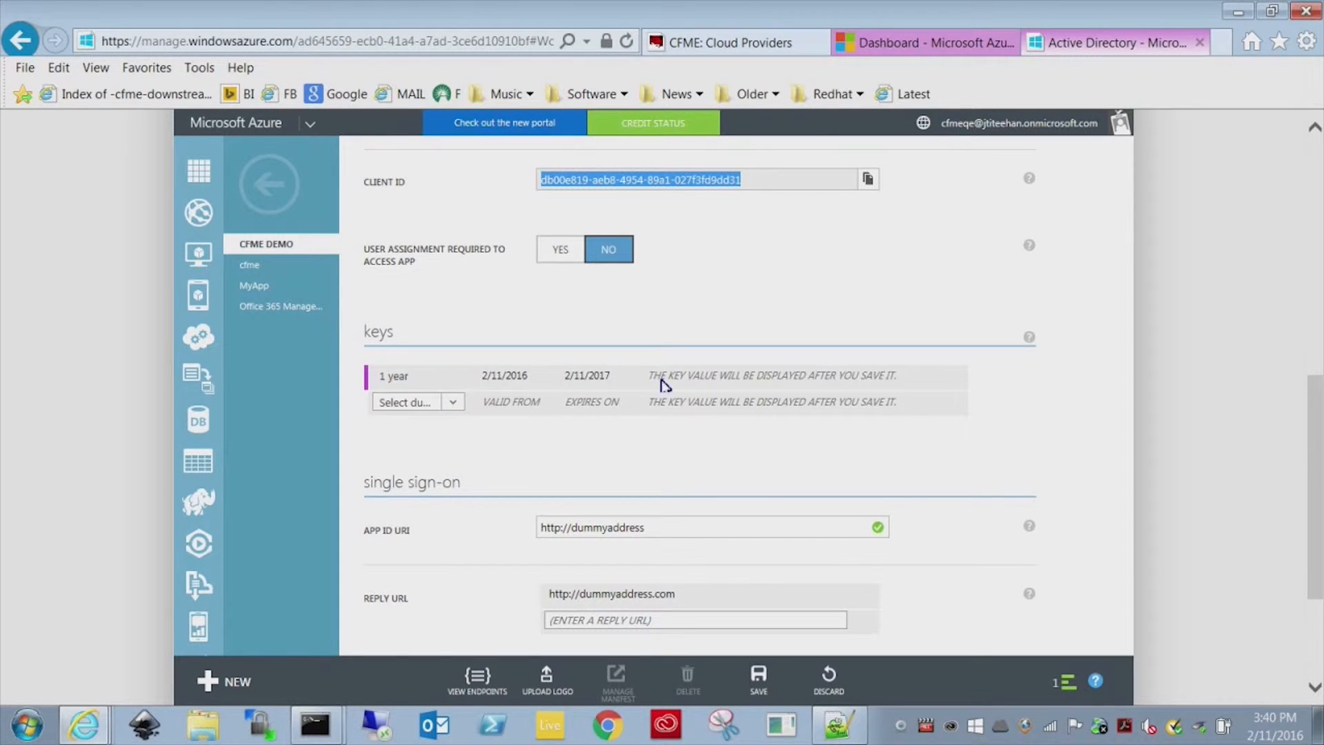
click(736, 379)
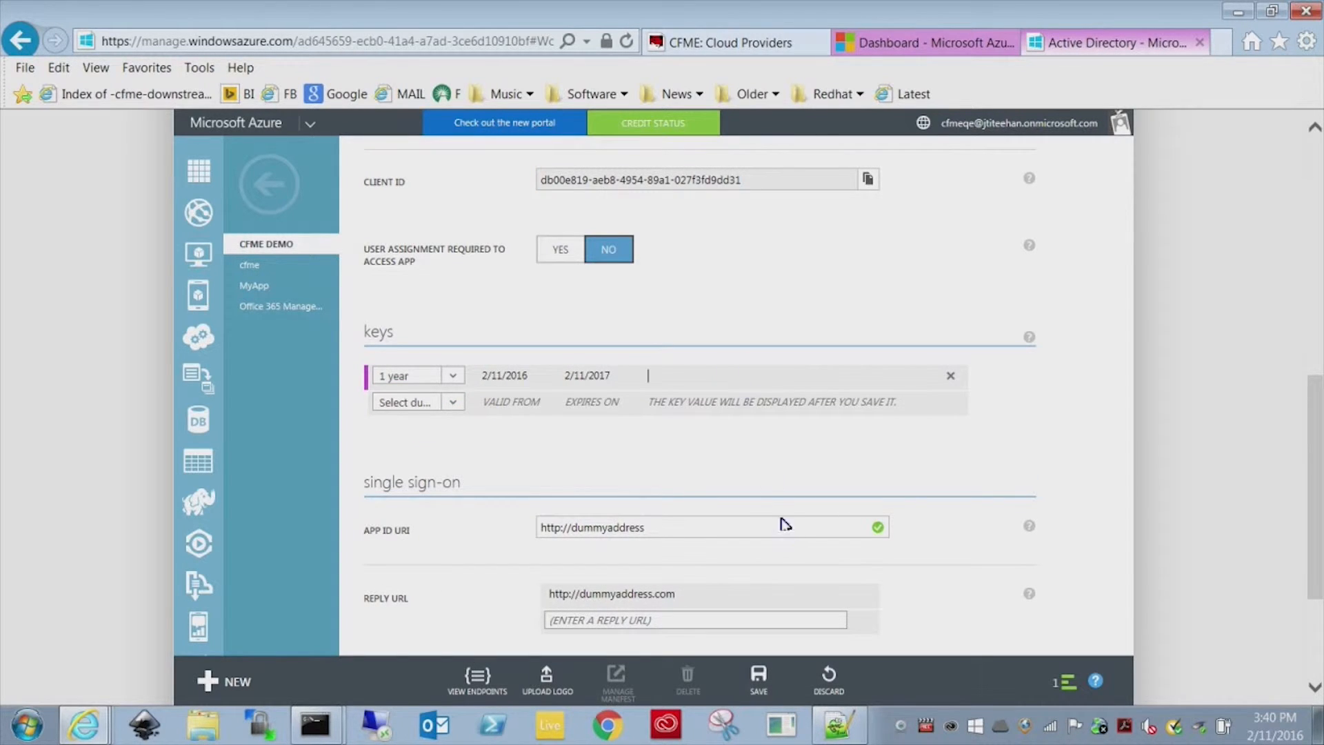
scroll(774, 503, down, 3)
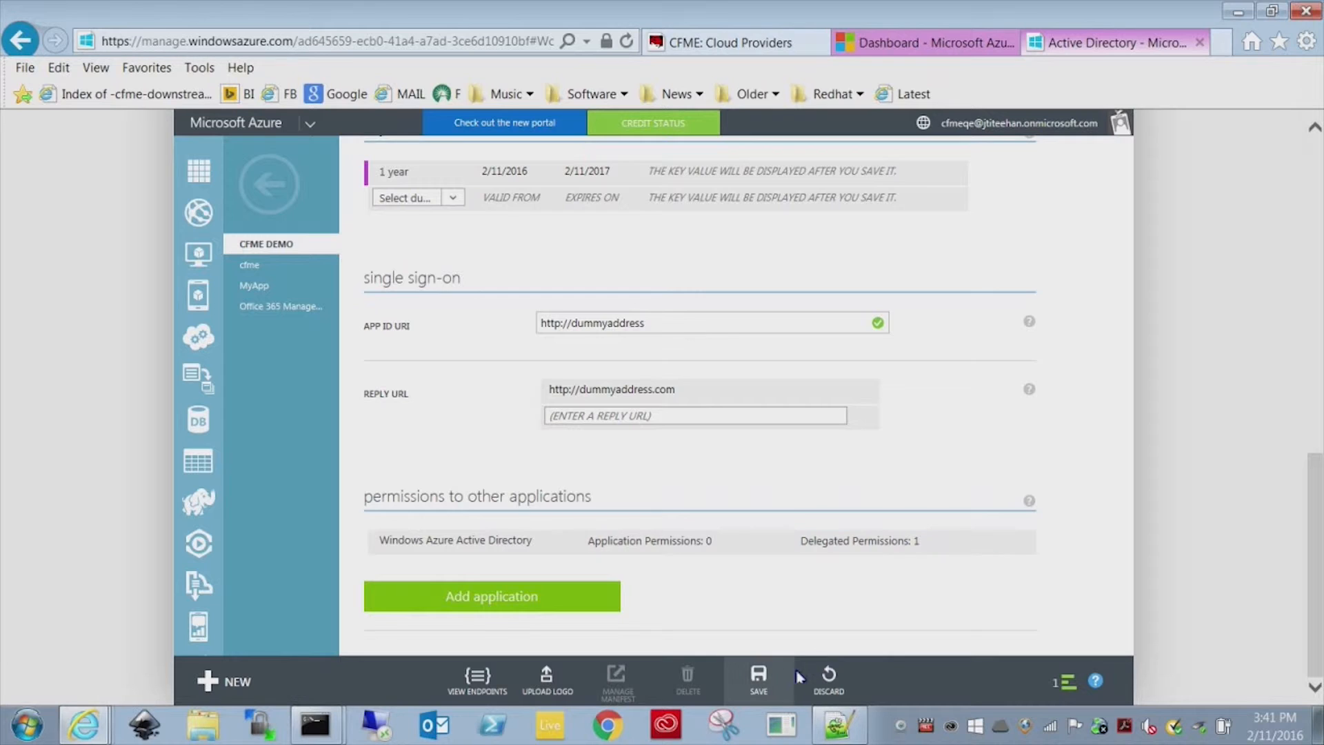
click(761, 679)
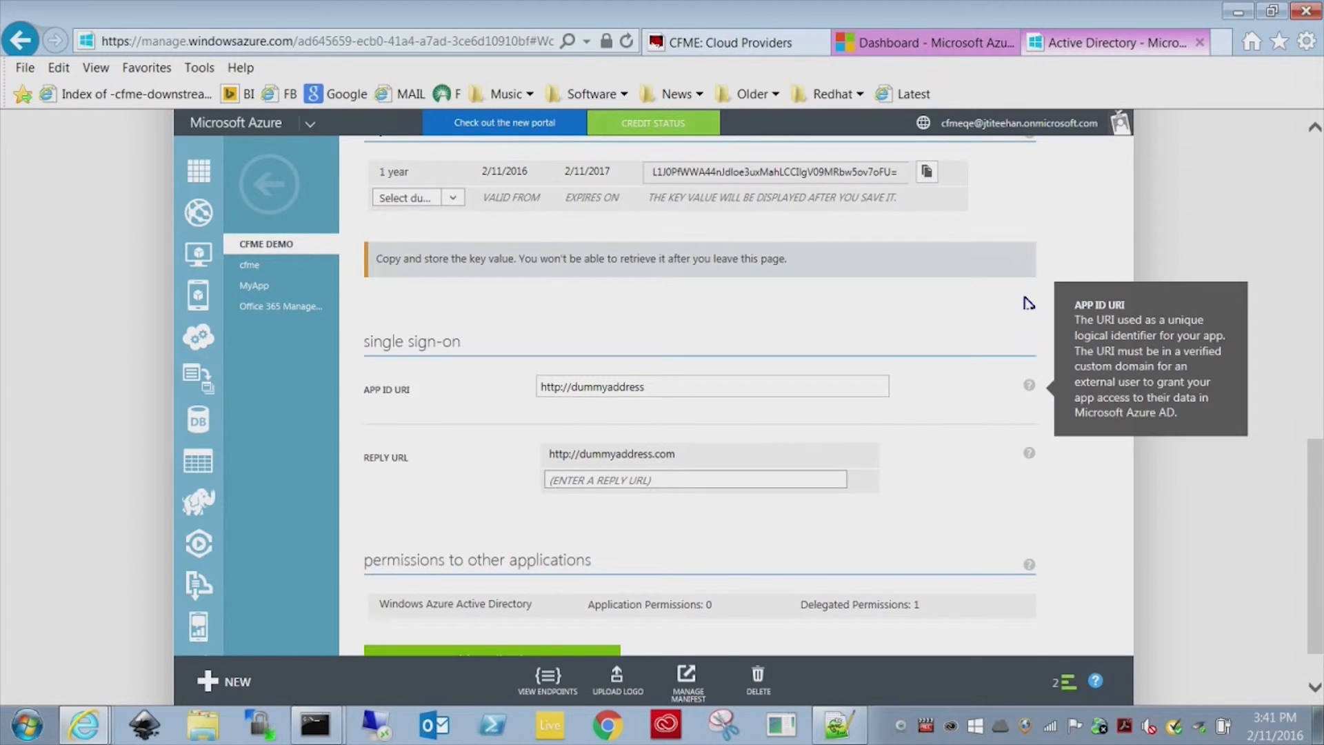
- Locate and select the generated key value and the client ID, comparing the client ID with the one in the page address
scroll(1027, 303, up, 3)
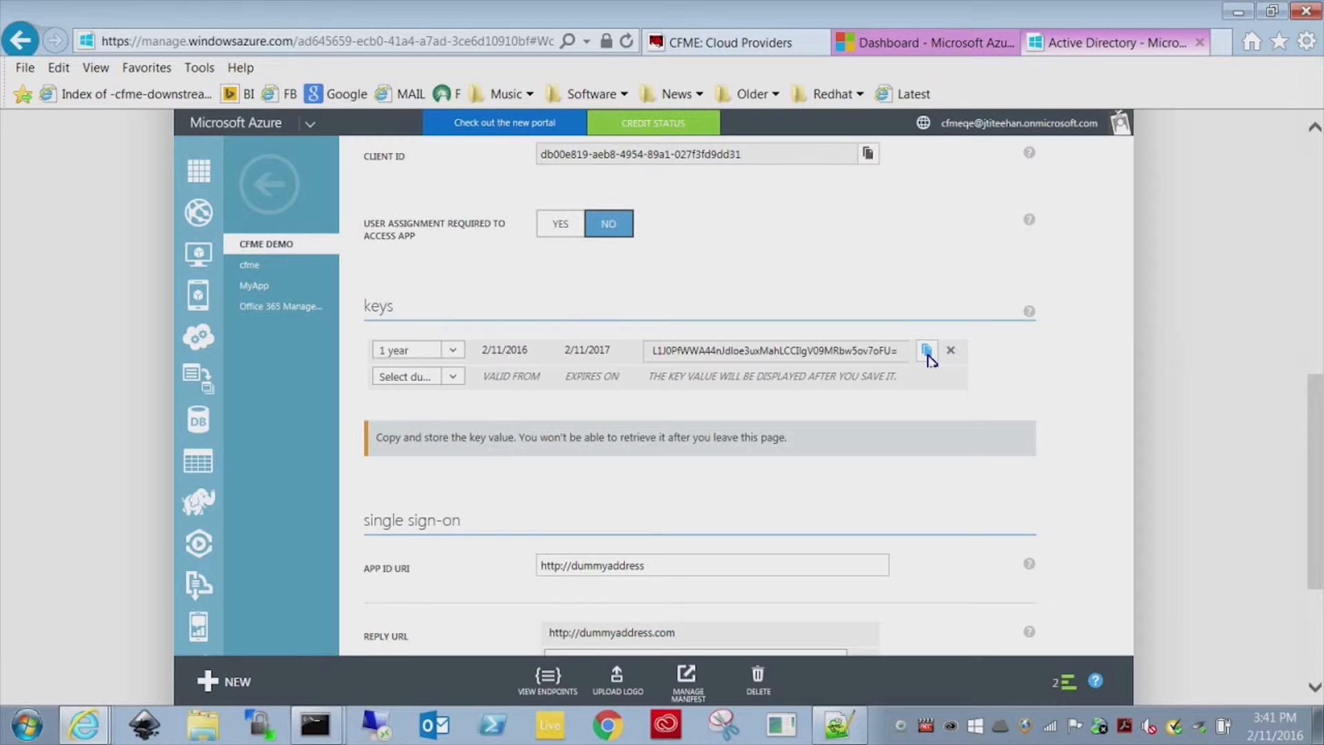
click(859, 353)
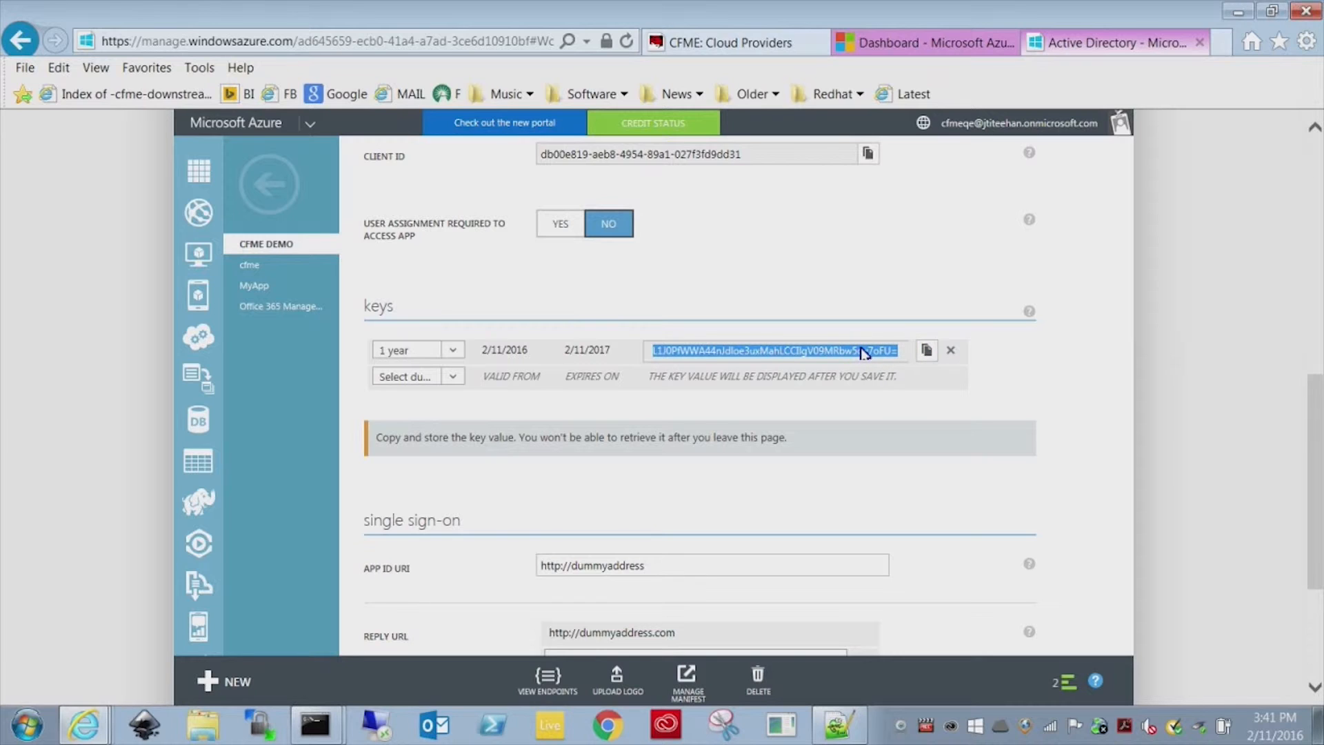
click(331, 43)
double_click(332, 42)
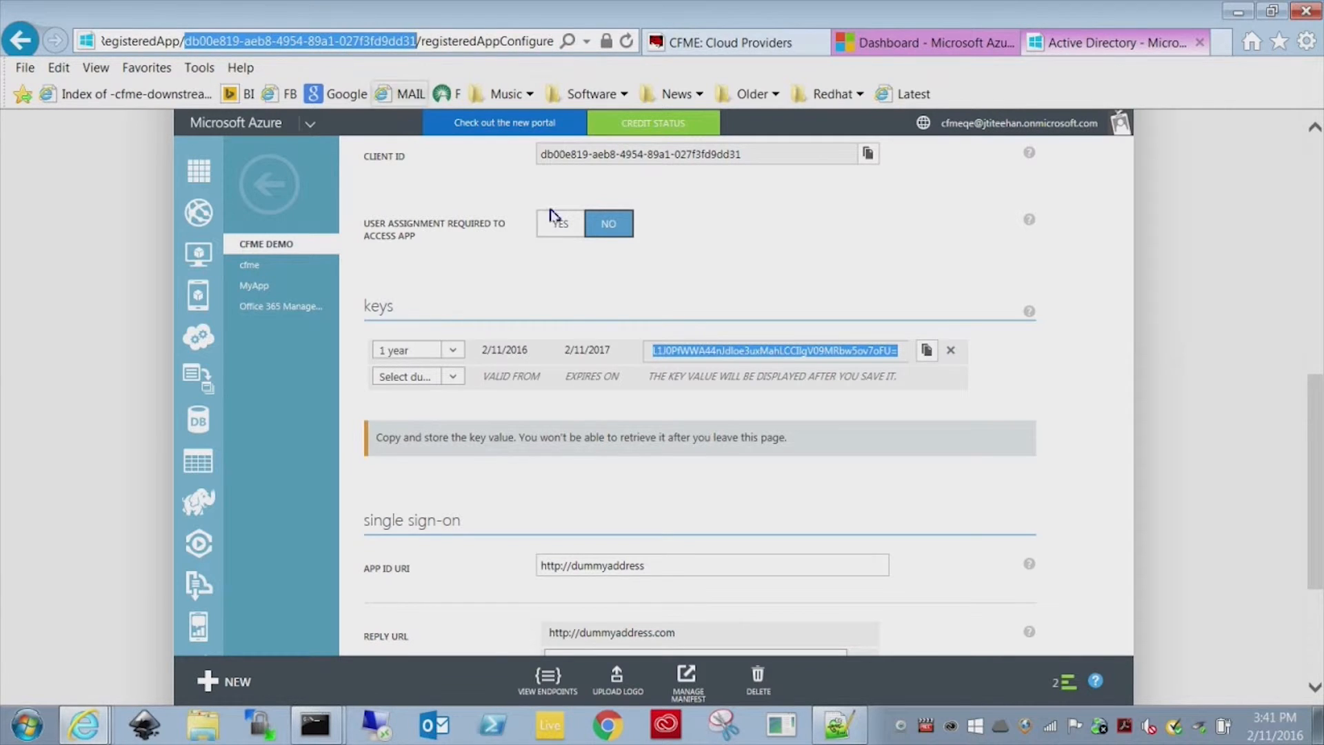
click(633, 154)
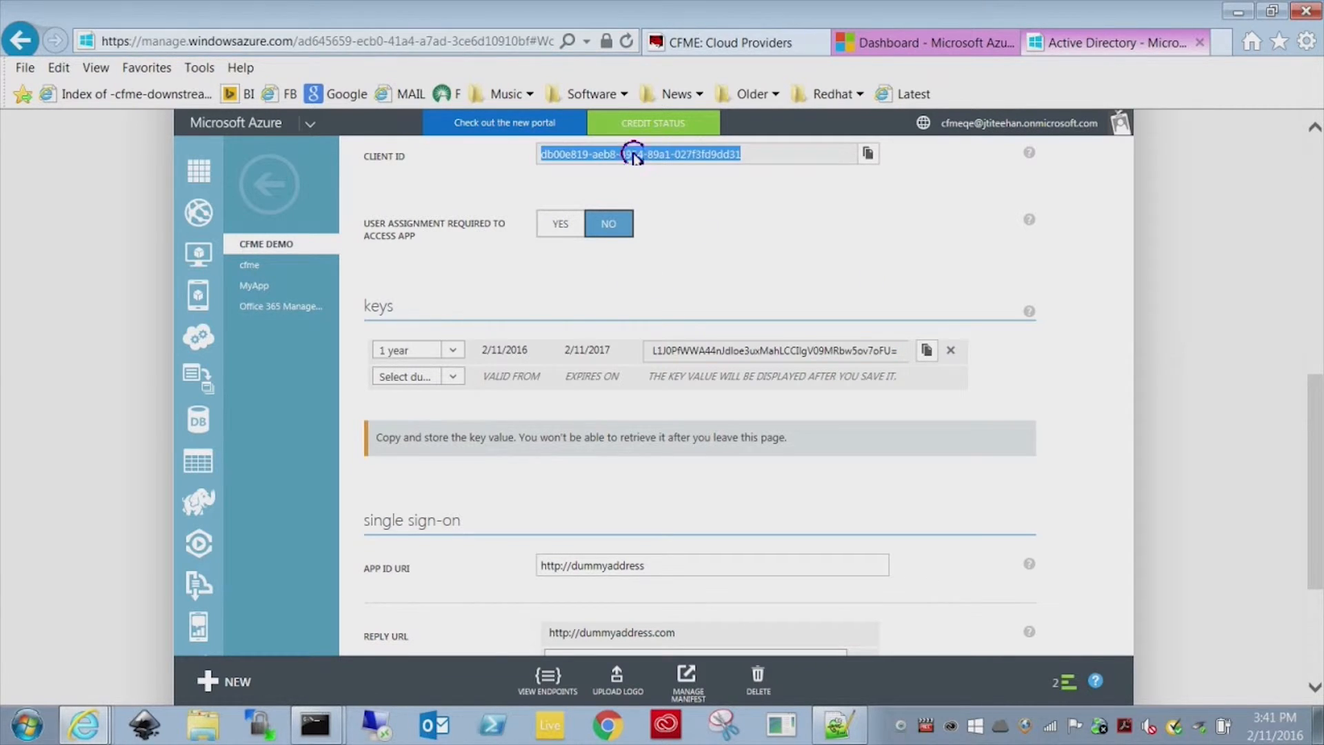
click(726, 354)
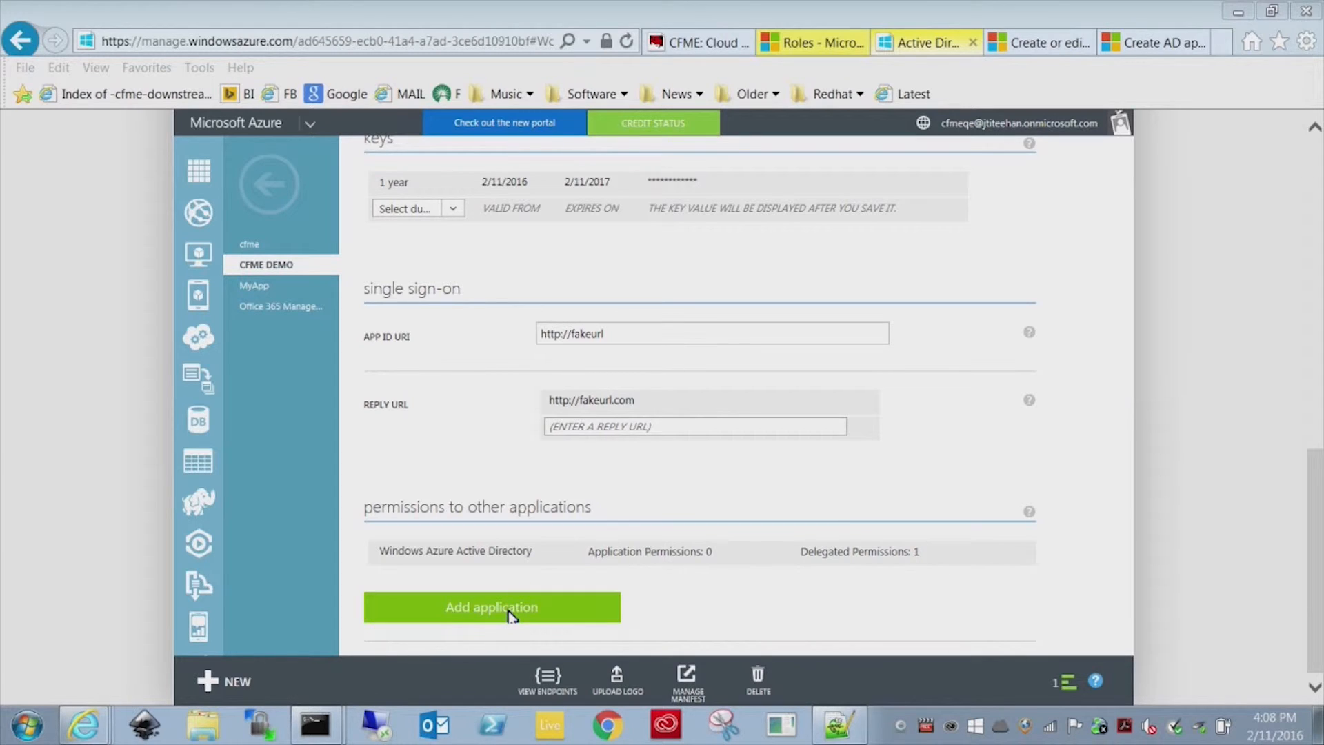
- Add Windows Azure Service Management to the application's permissions to other applications
click(505, 611)
click(505, 610)
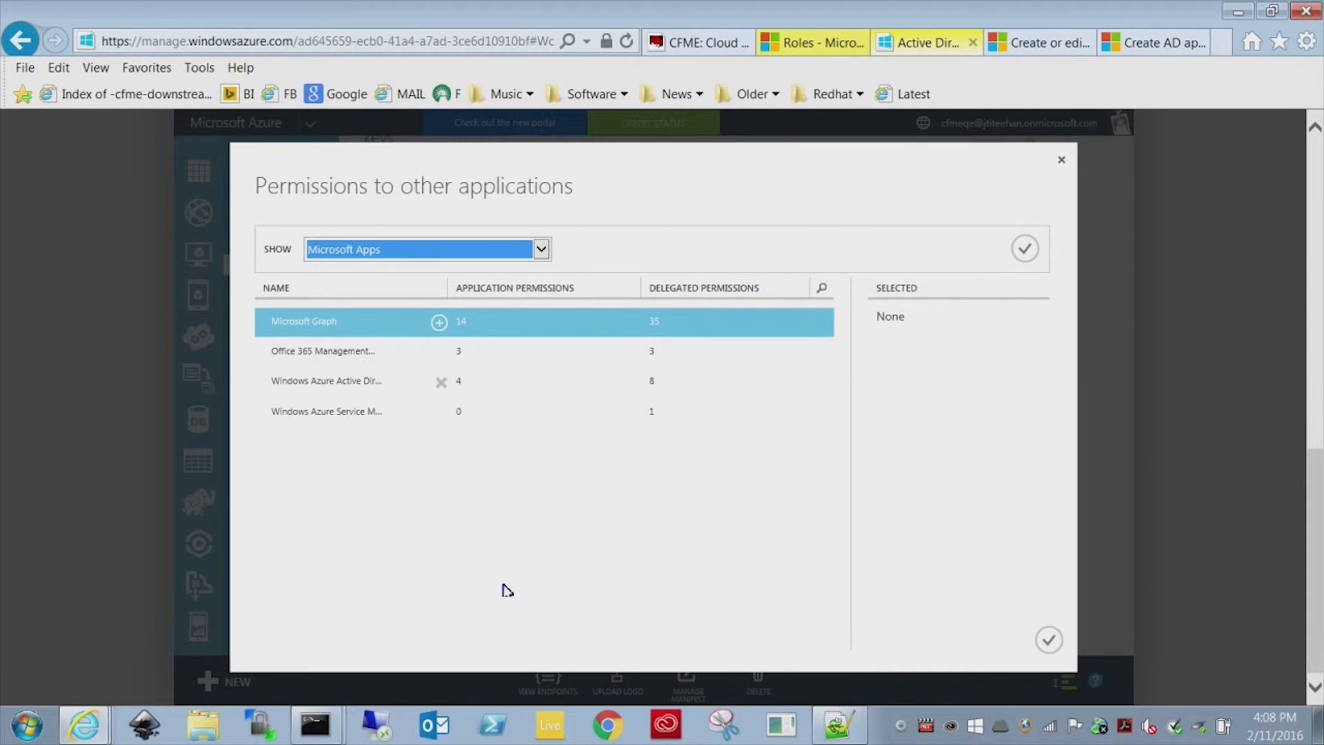
click(440, 416)
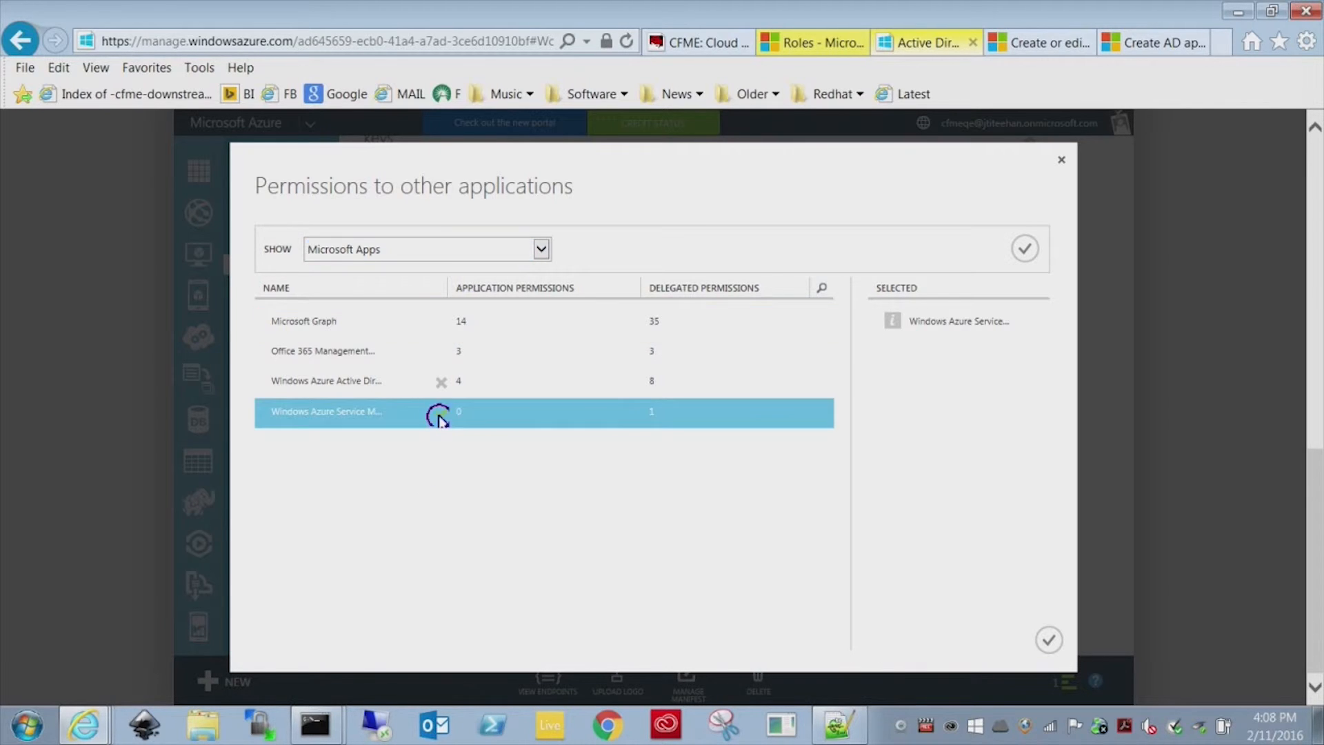
click(1049, 641)
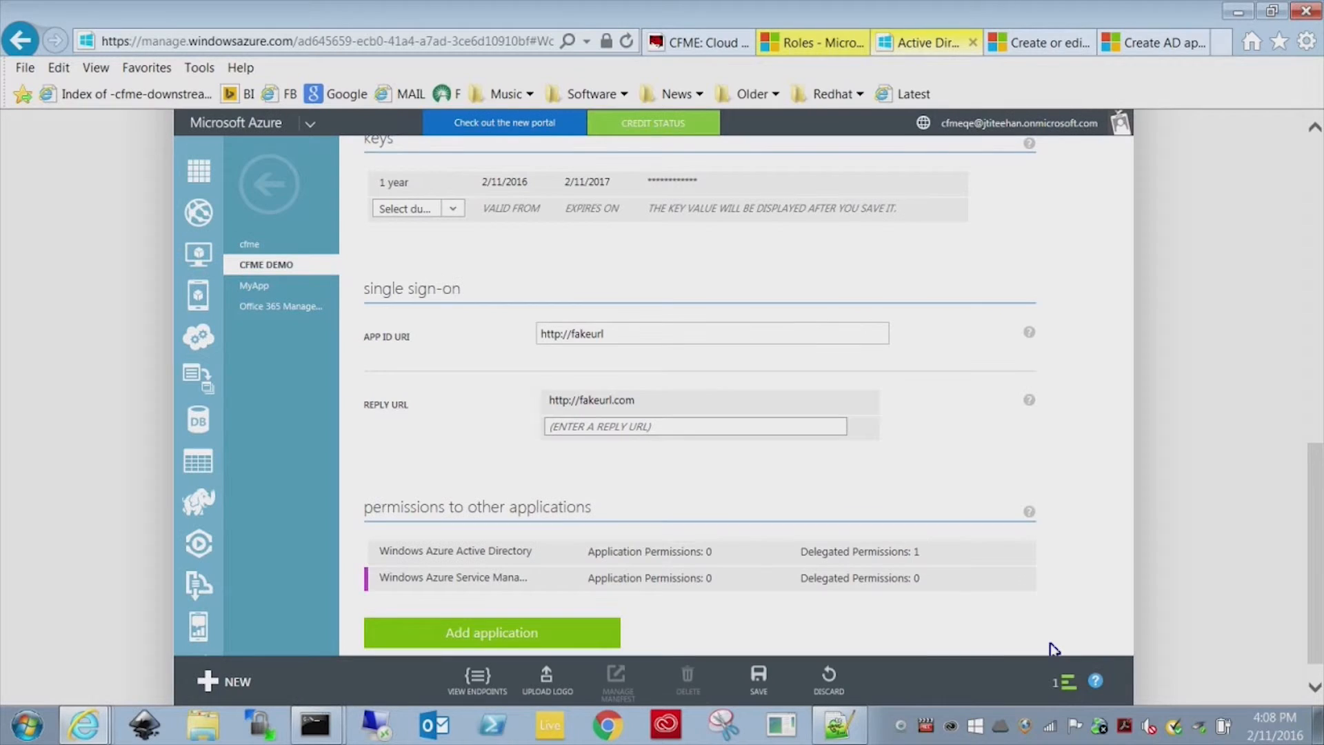
- Grant Windows Azure Service Management the delegated permission to access Azure Service Management as organization users, and save the application's configuration
click(986, 578)
click(814, 597)
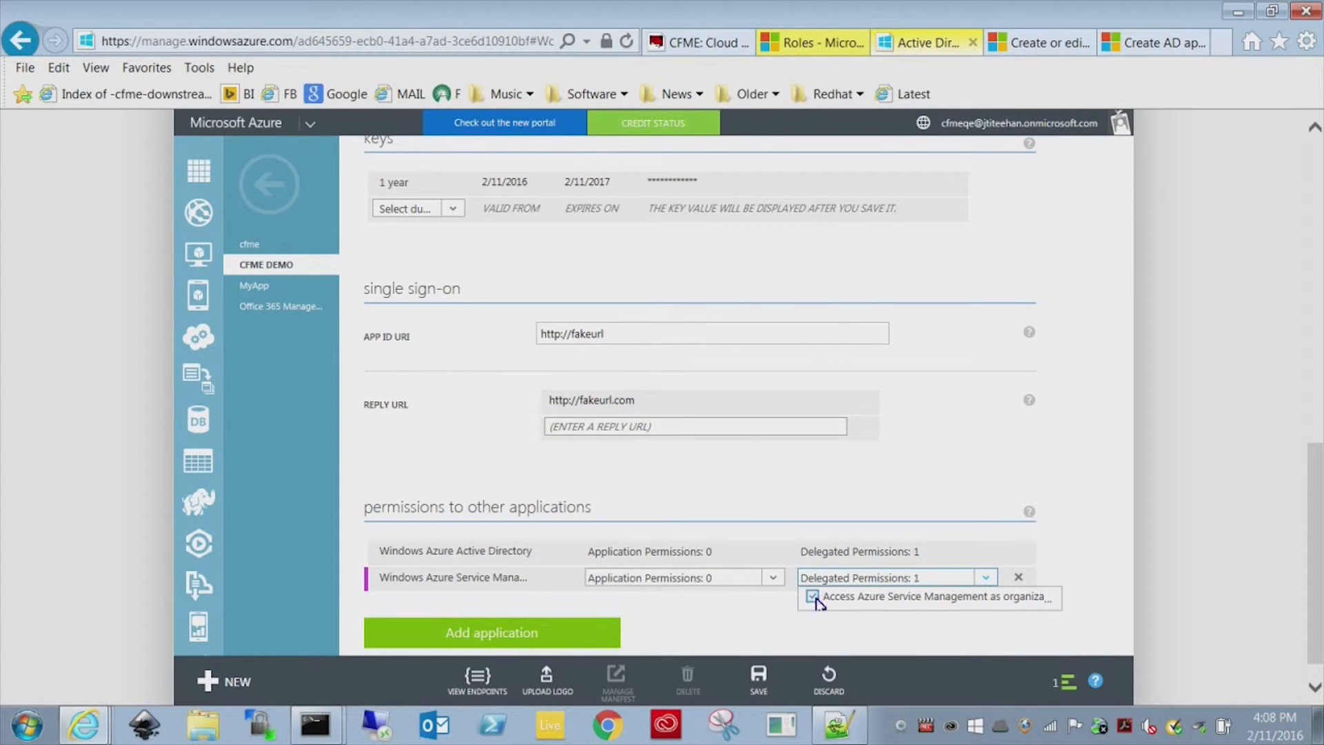
click(811, 634)
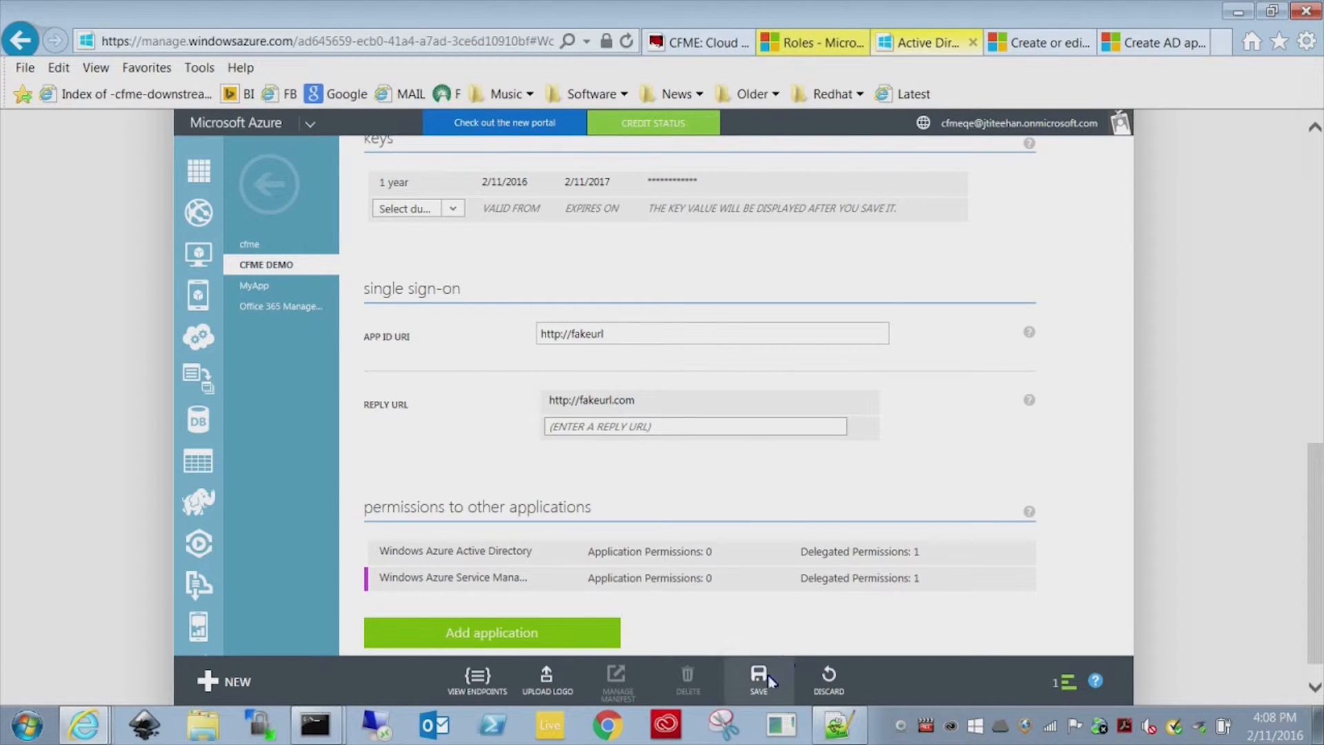
click(770, 683)
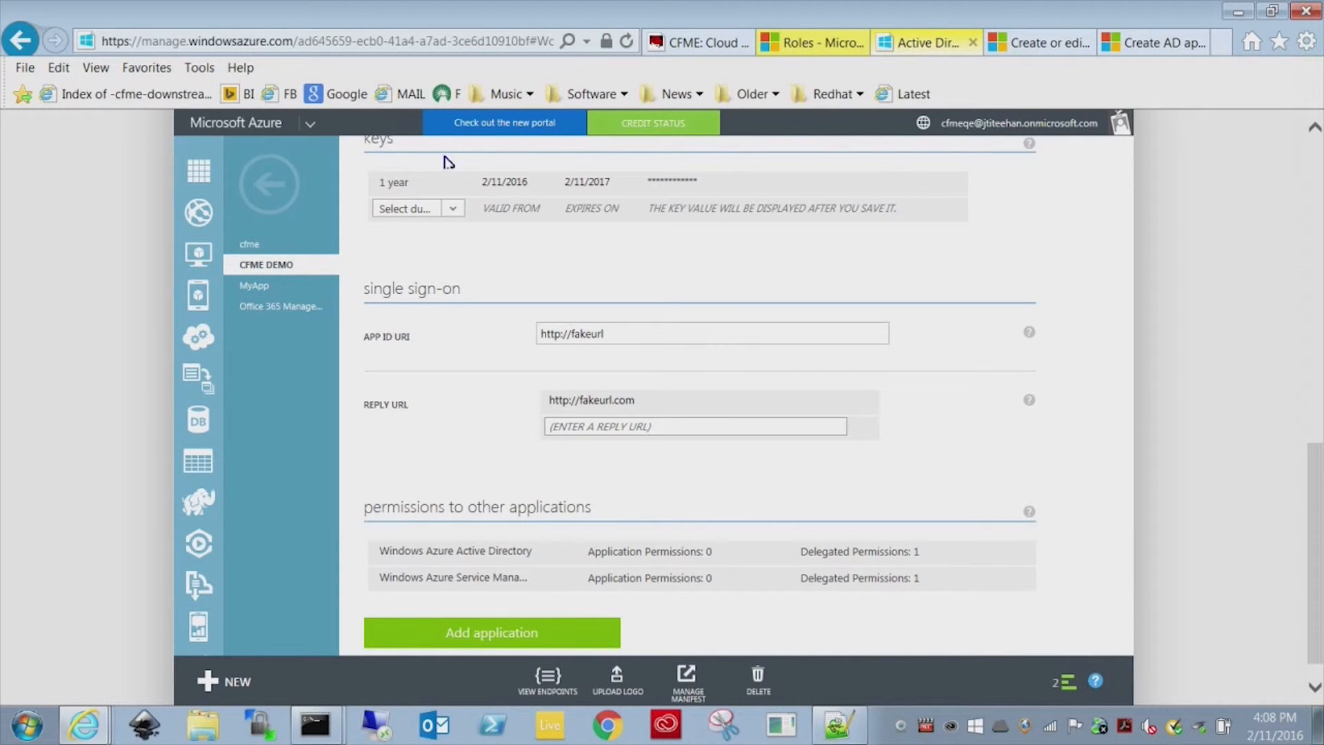
- Switch to the new Azure portal and open the user access list of the cfmeqe resource group
click(821, 46)
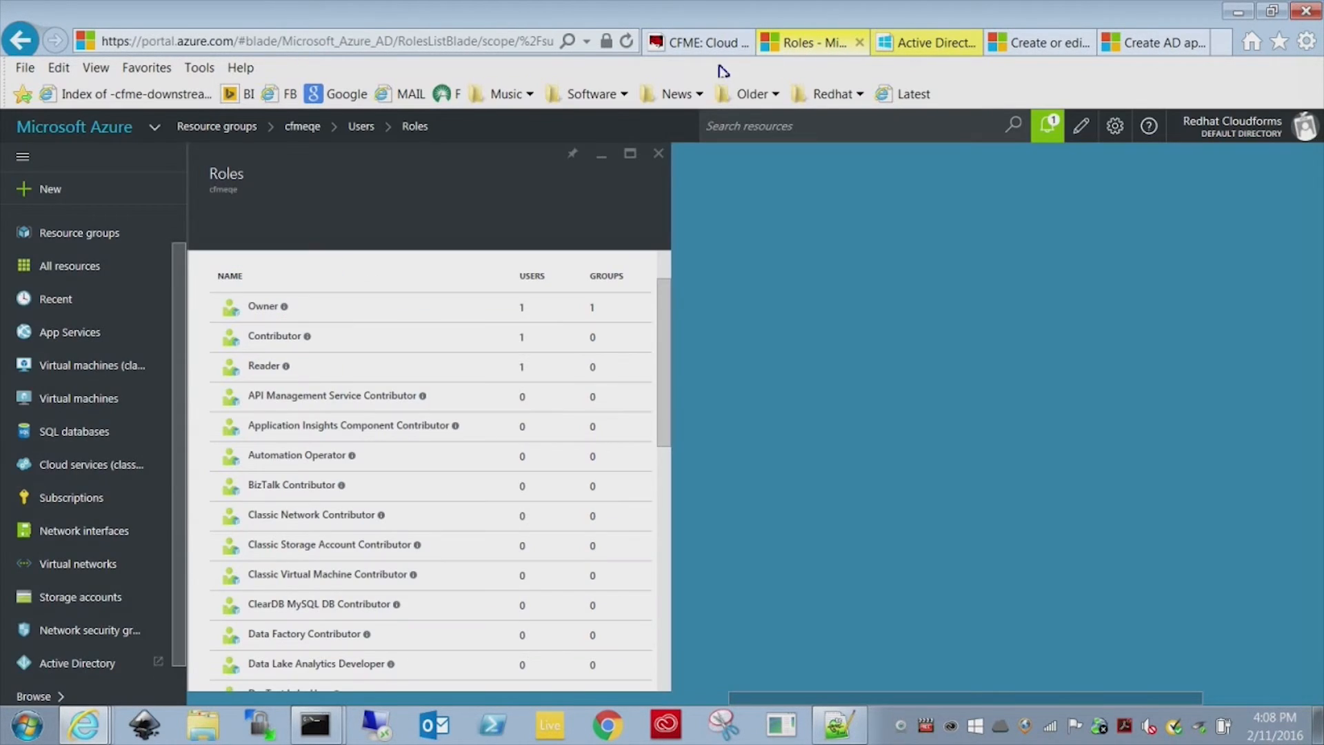
click(48, 127)
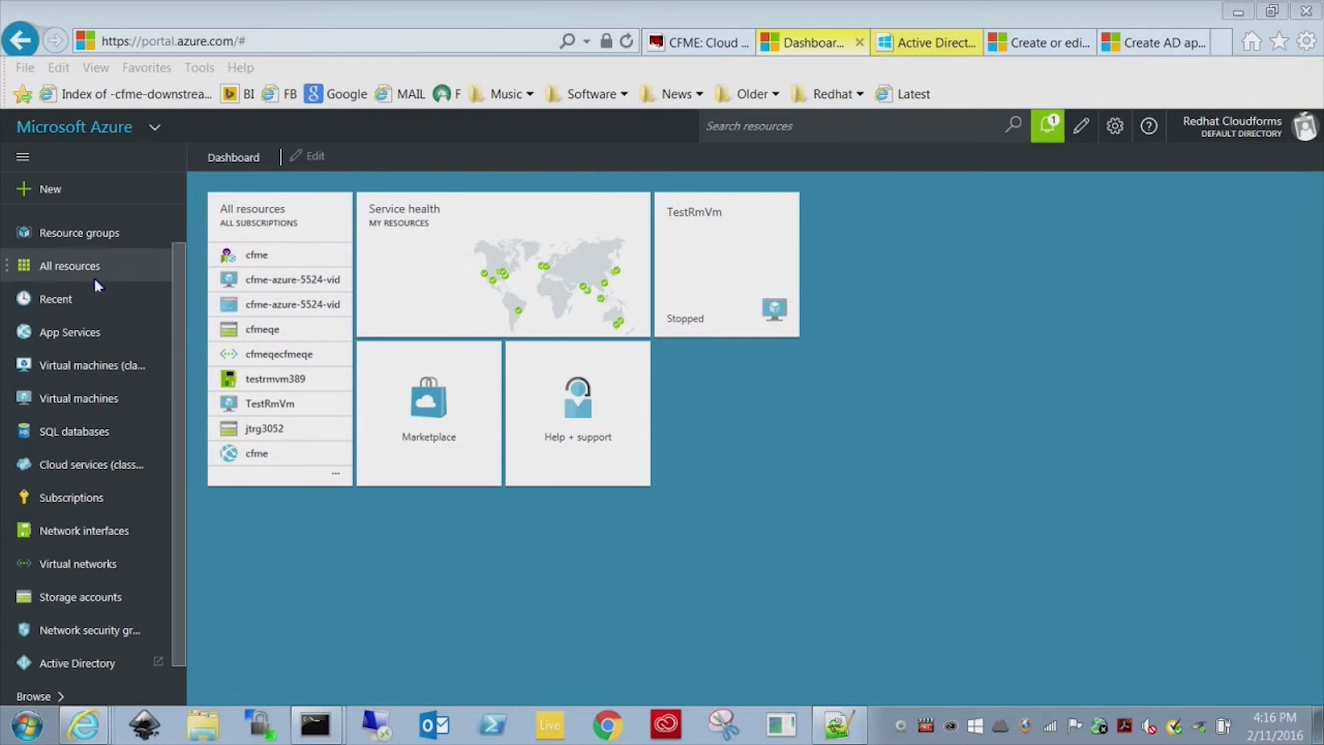
click(90, 235)
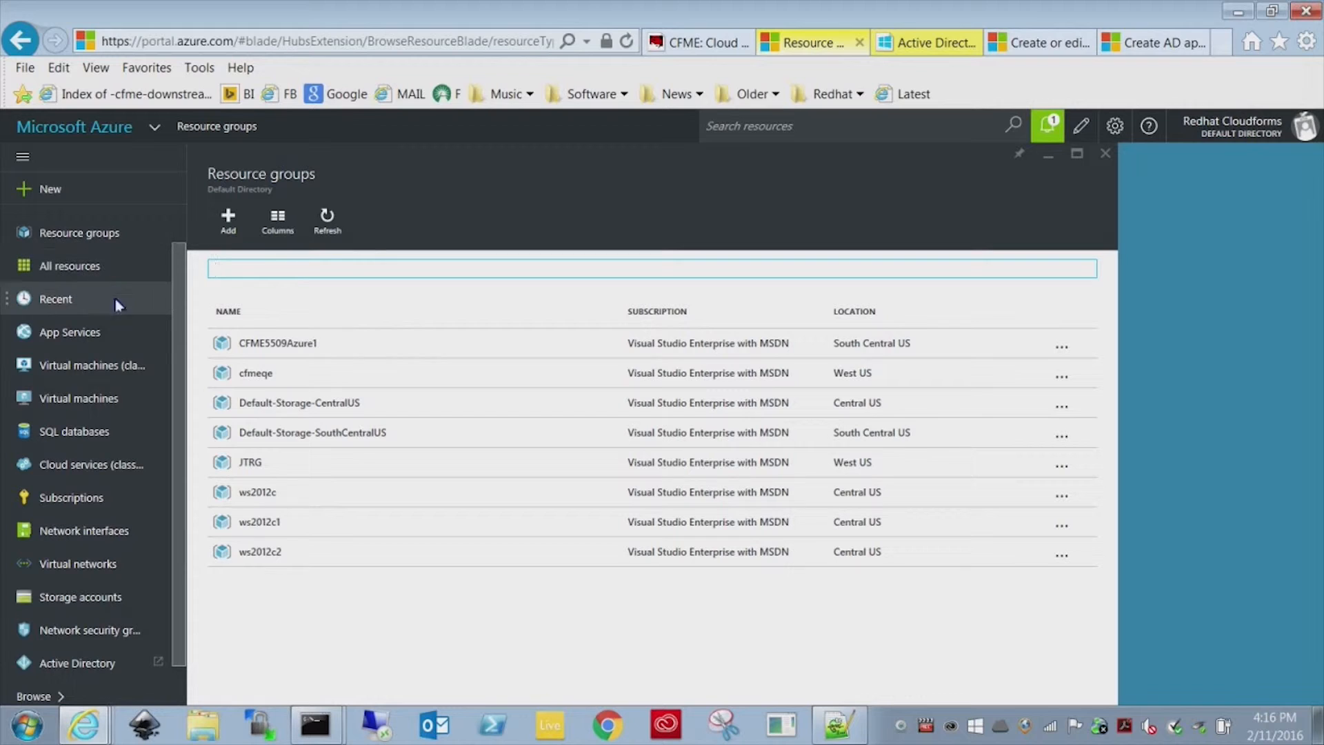
click(255, 379)
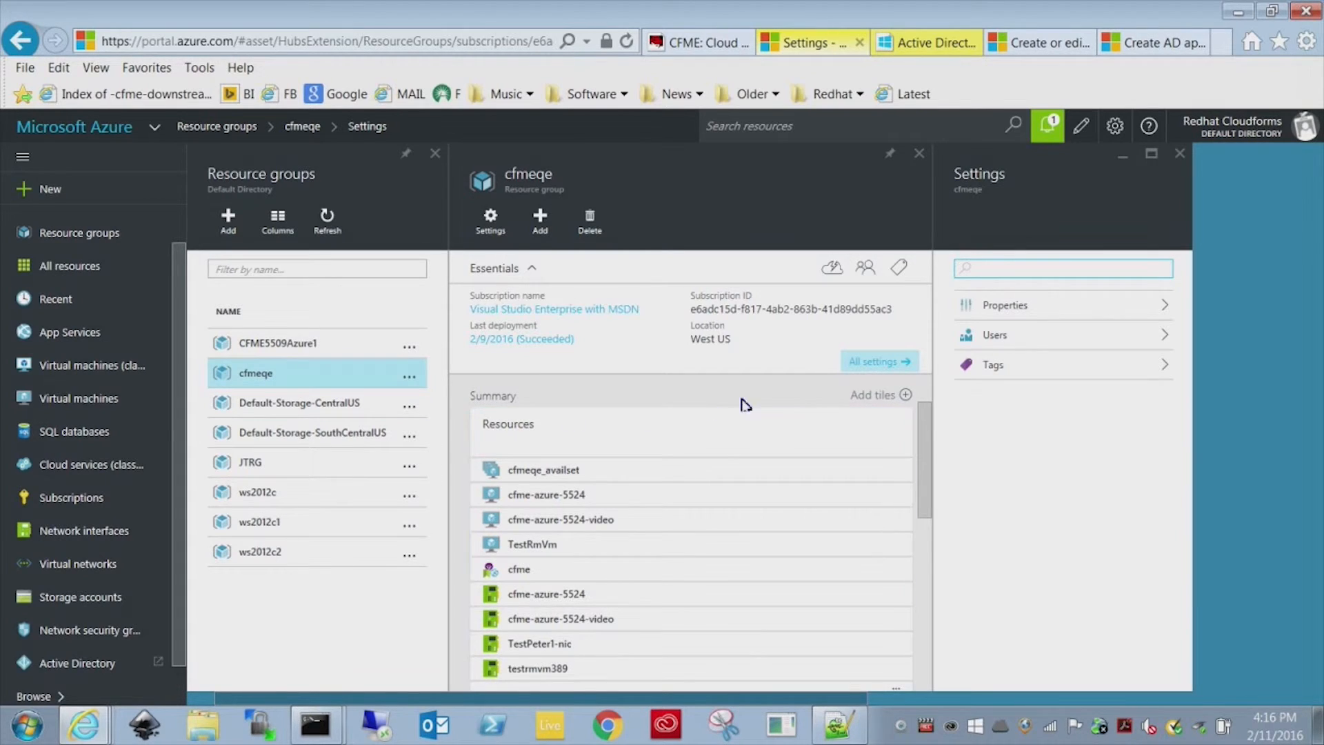
click(867, 270)
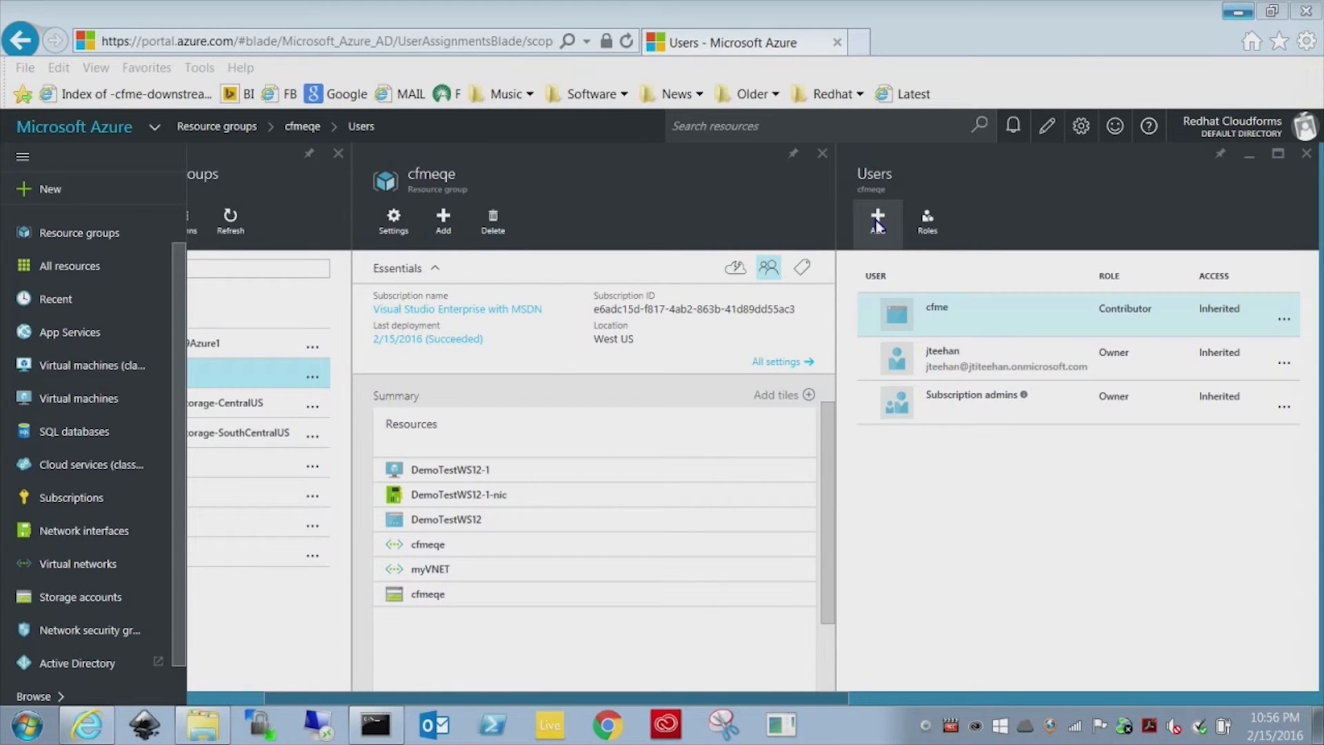
- Add the CFME DEMO application to the cfmeqe resource group's users with the Contributor role
click(877, 219)
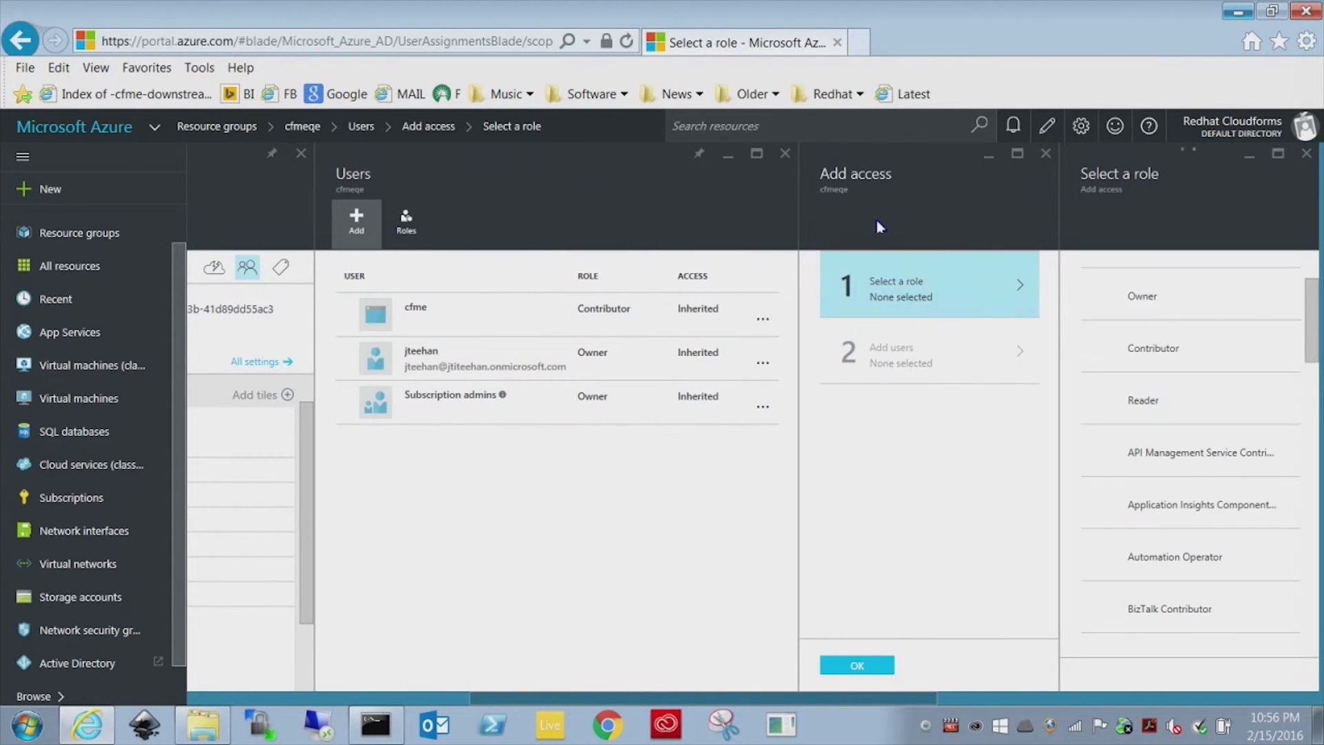
click(1101, 361)
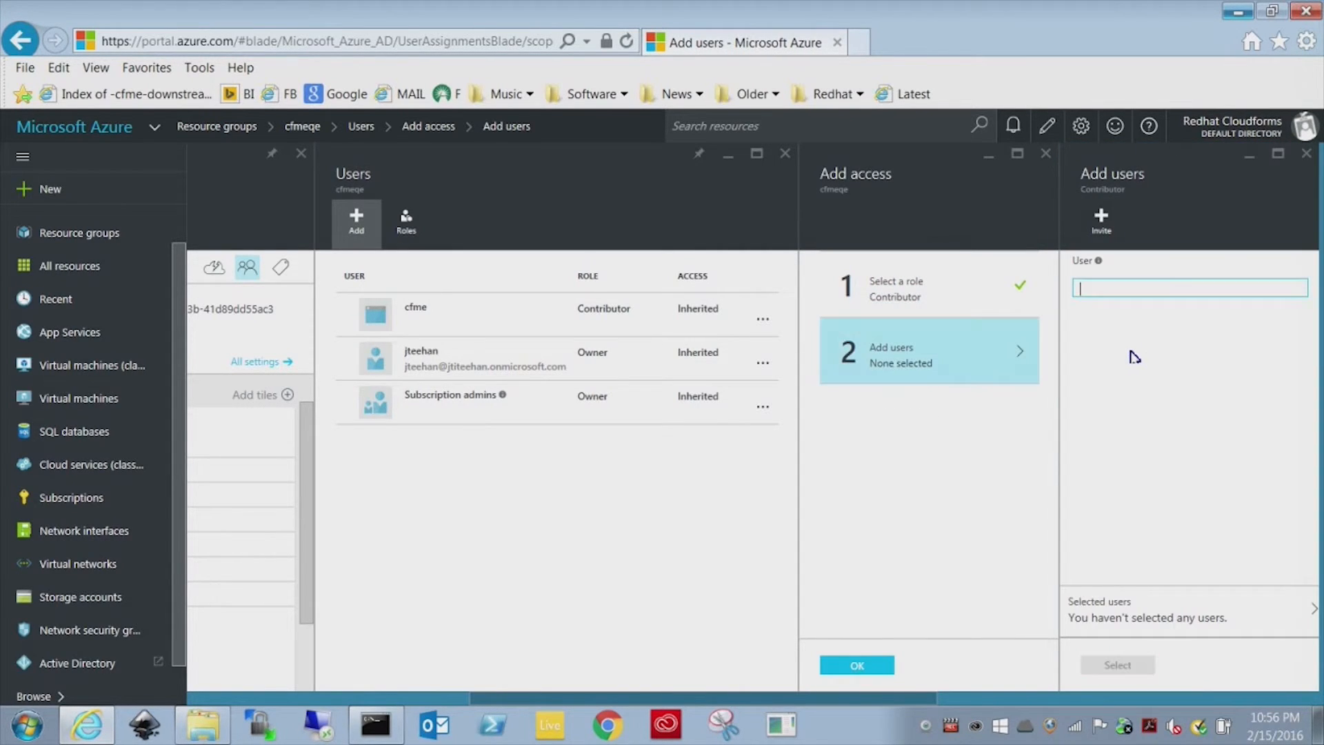
click(1117, 296)
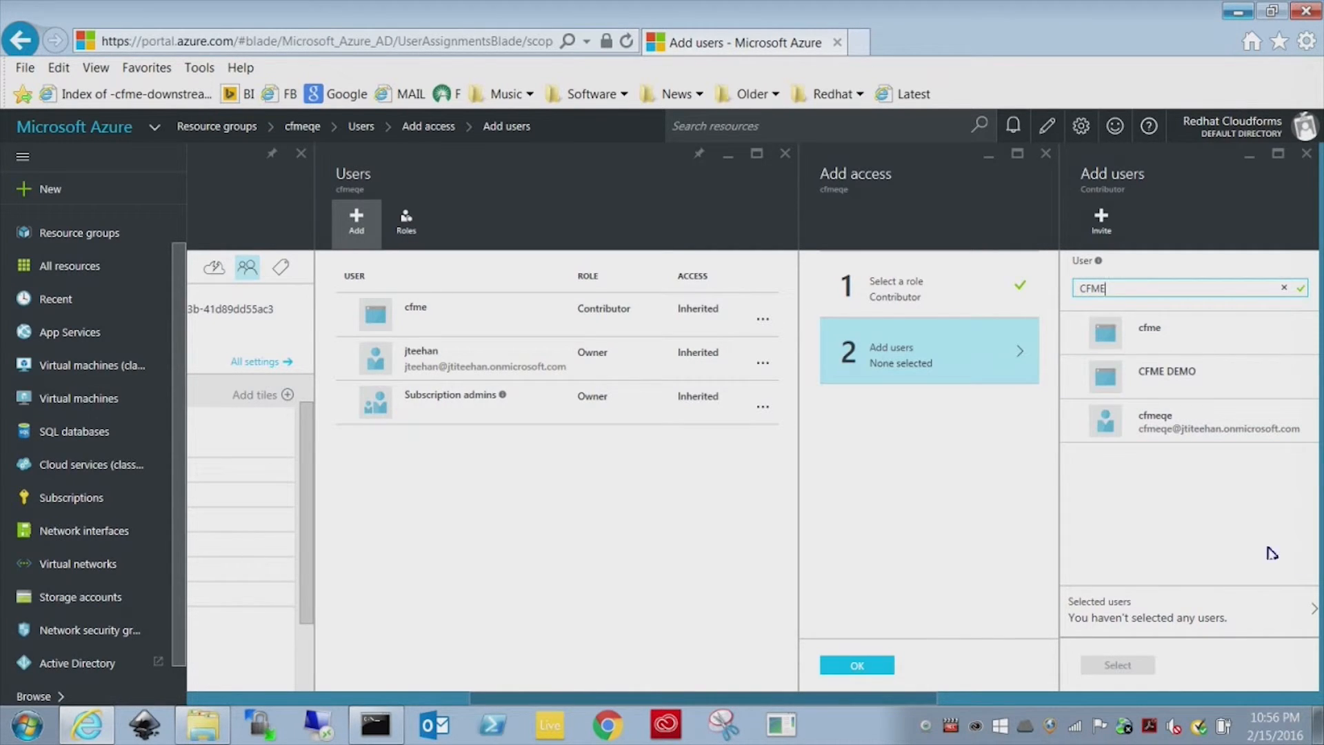
click(1157, 373)
click(1144, 664)
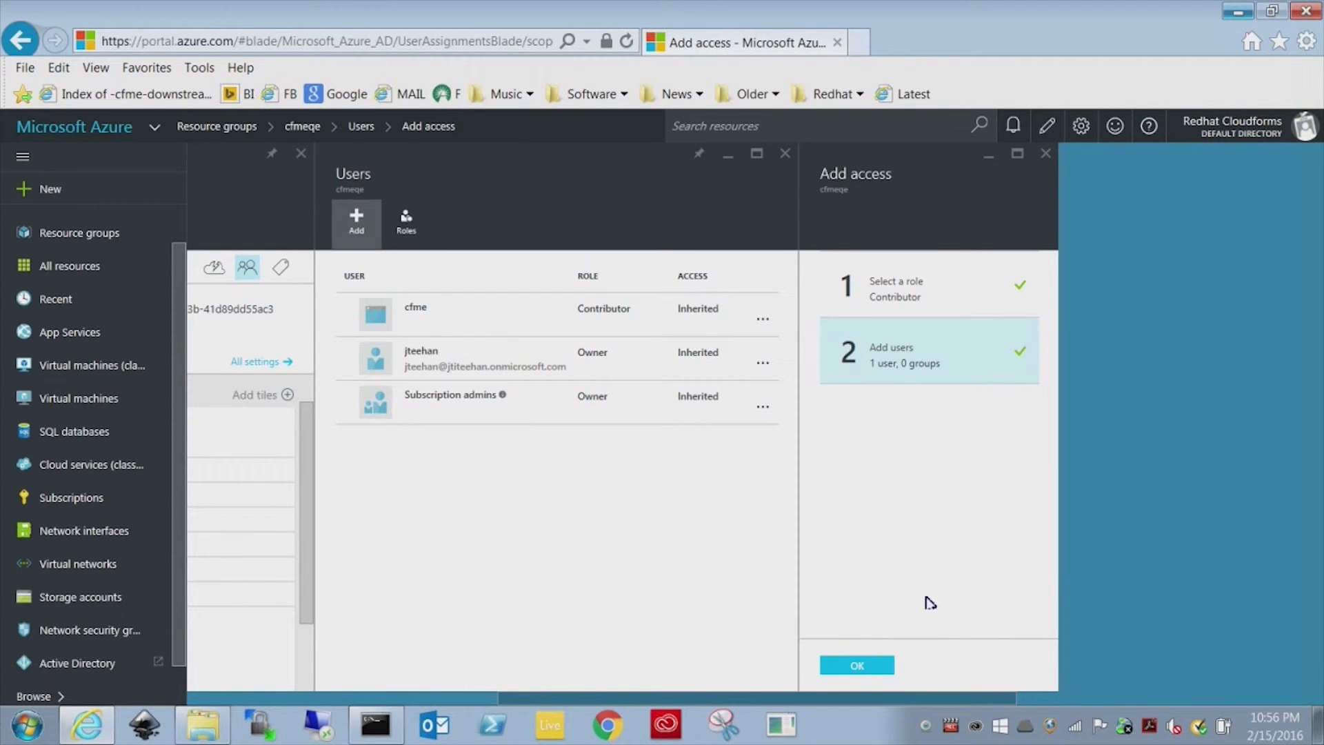
click(855, 666)
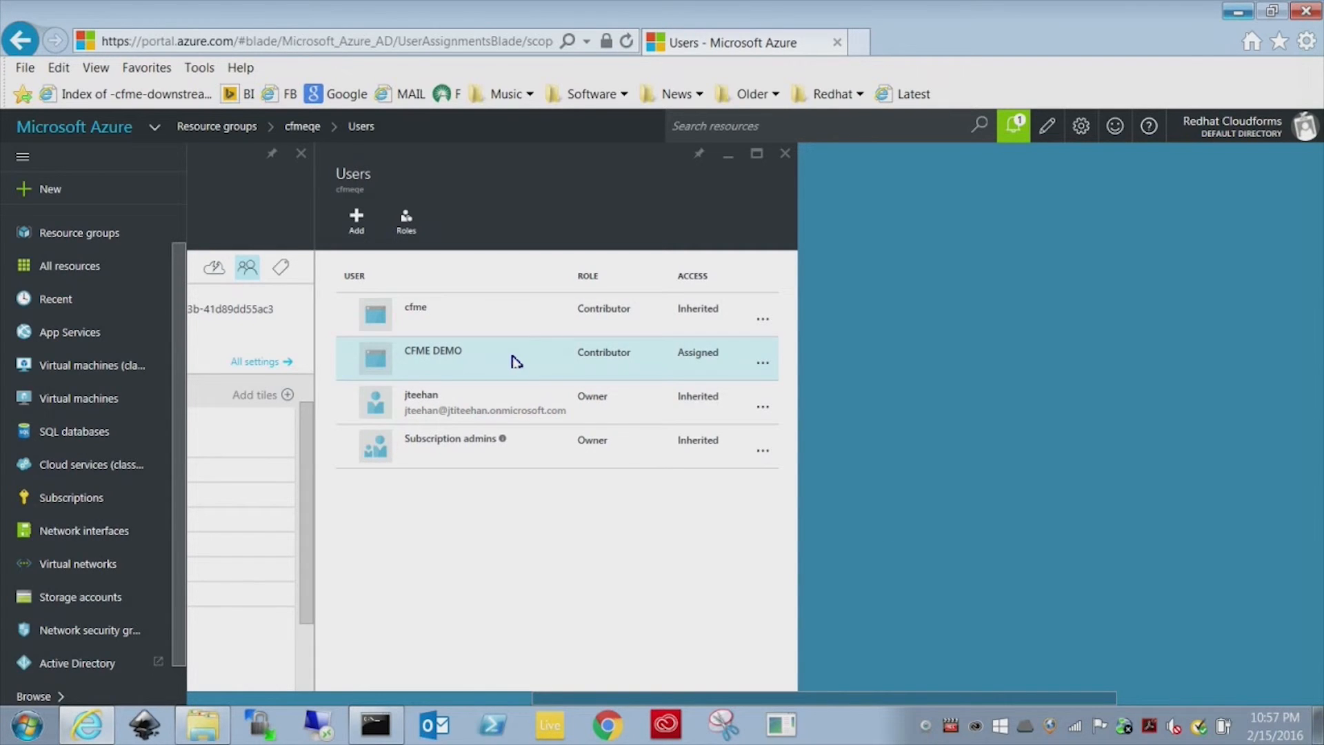
- Open the user access list of the Visual Studio Enterprise with MSDN subscription
click(62, 499)
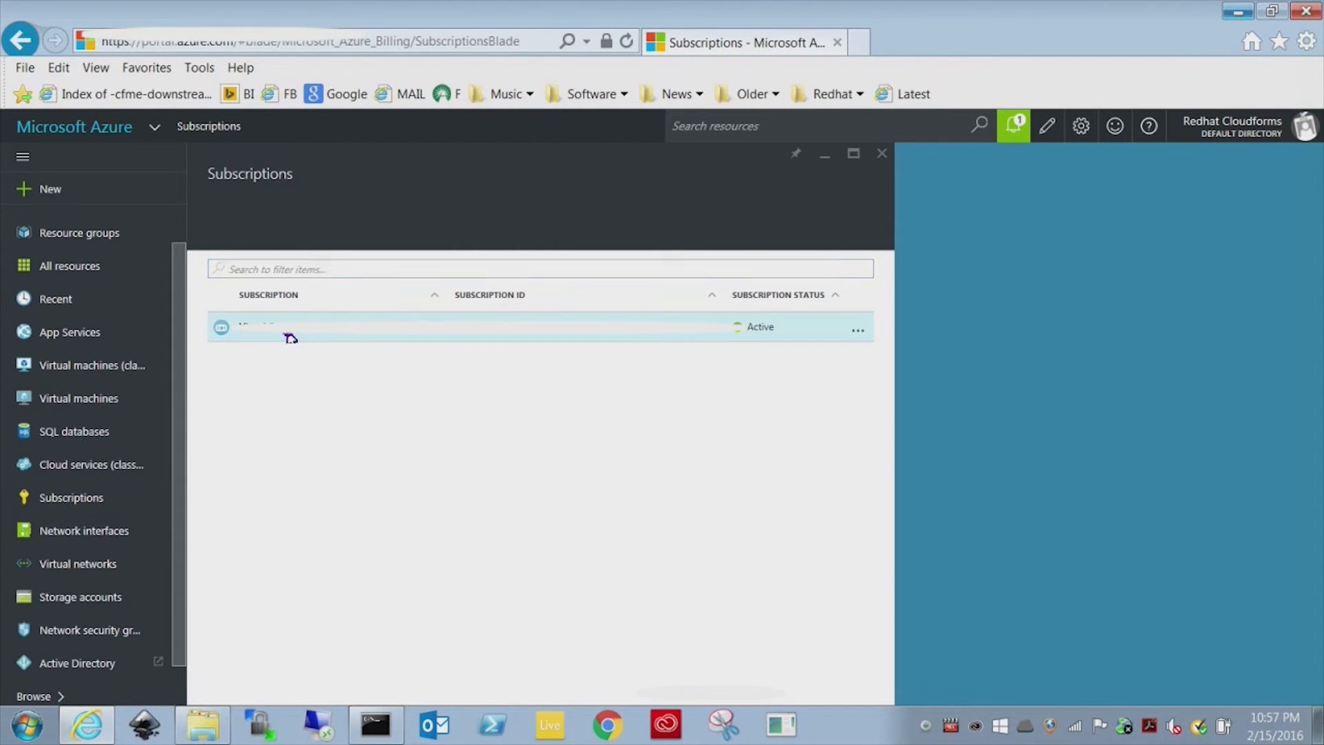
click(290, 339)
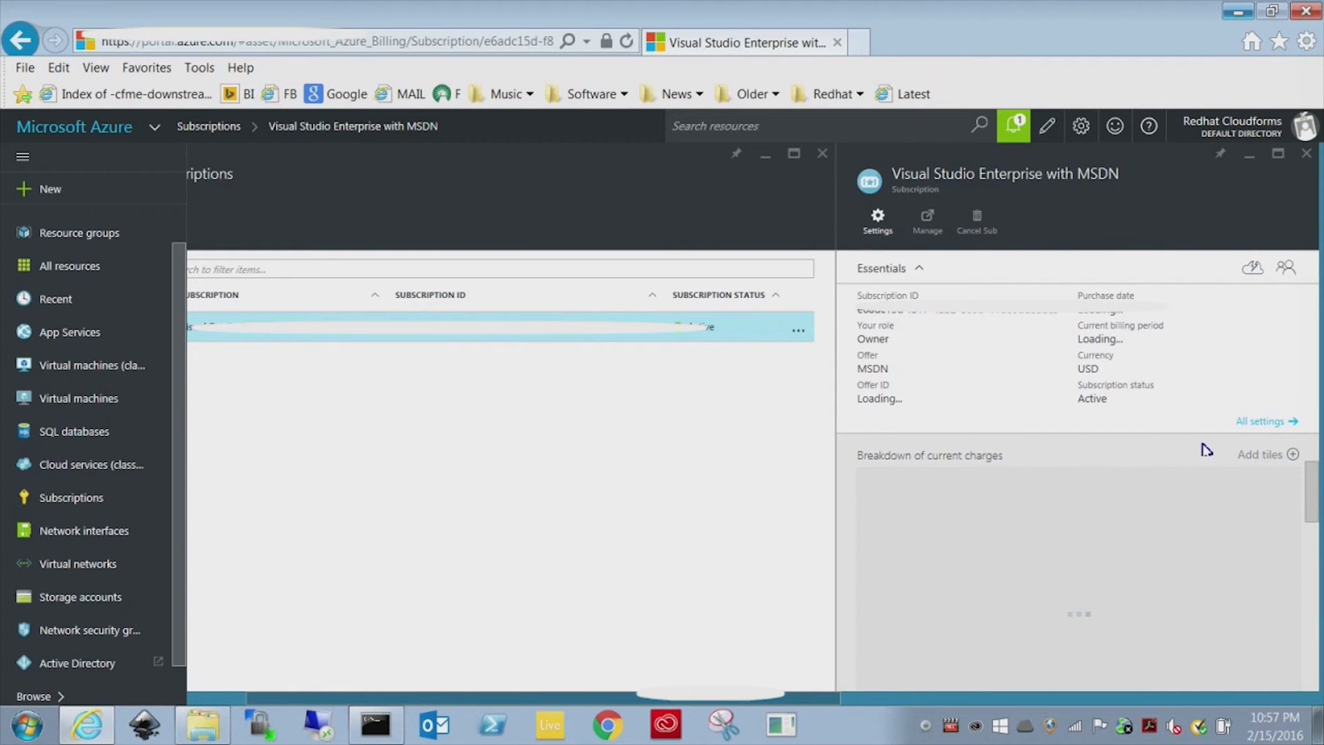
click(1287, 271)
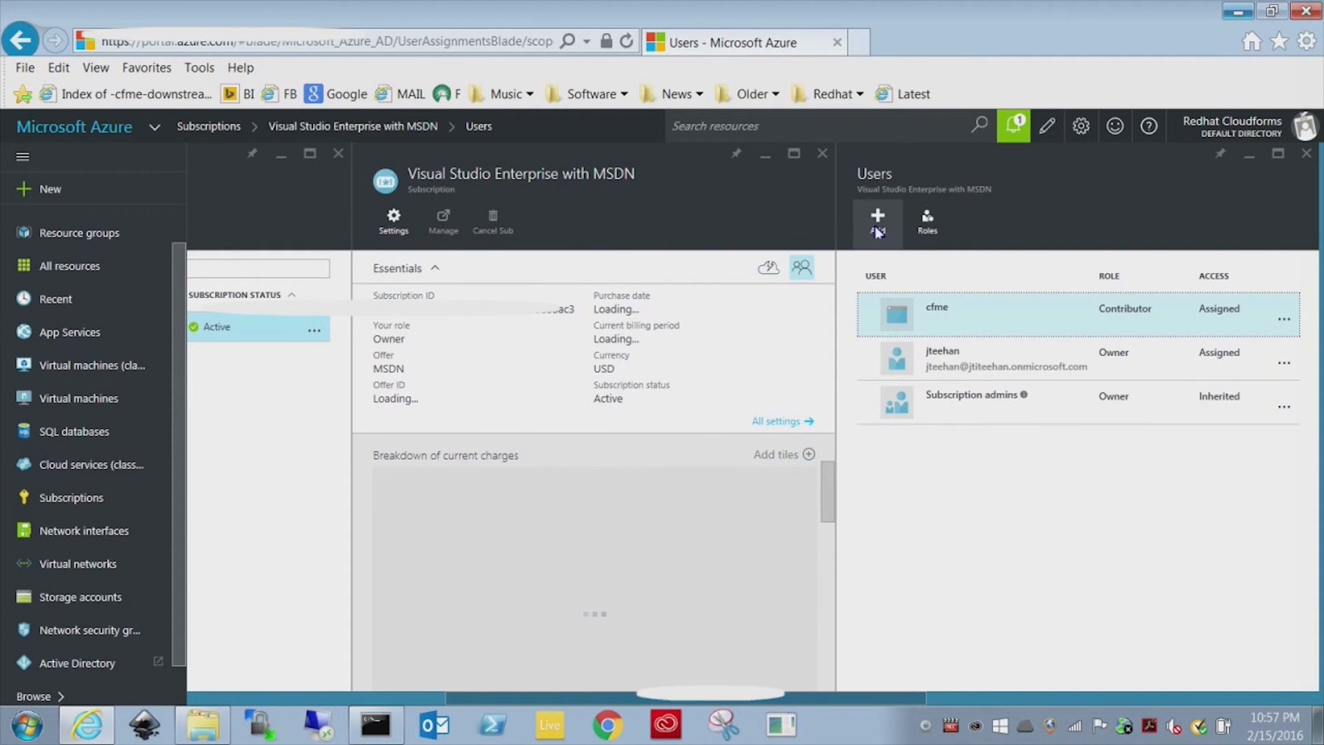
- Assign the Contributor role on the subscription to the CFME DEMO application and return to the portal dashboard
click(877, 220)
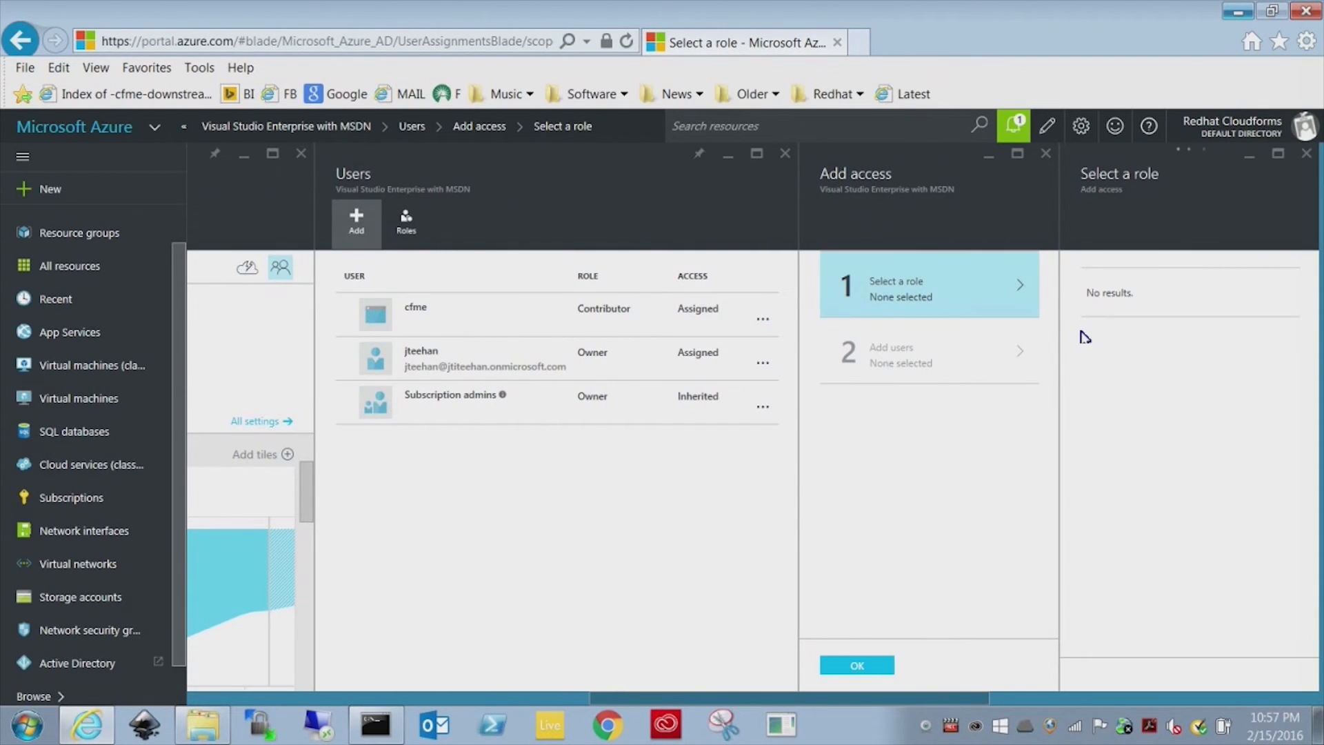
click(1147, 351)
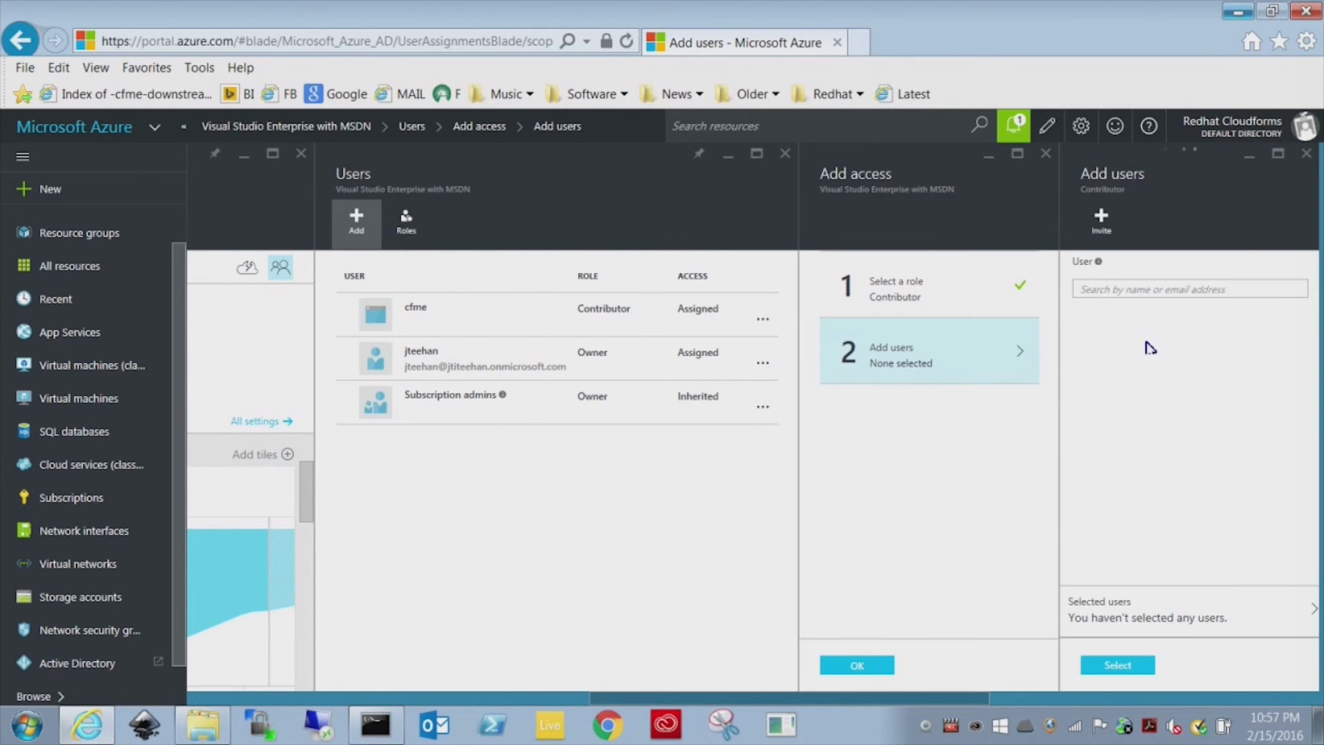
click(1135, 288)
text(cfme)
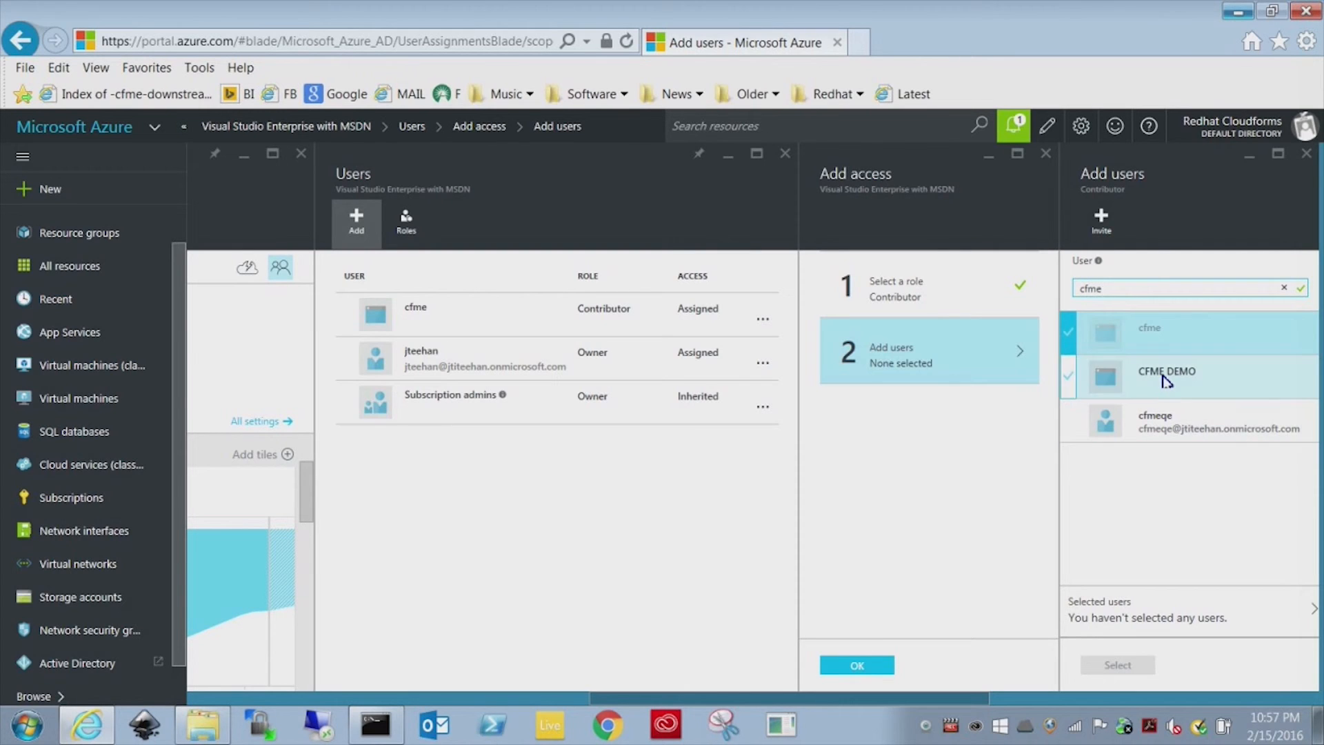
click(1165, 380)
click(1119, 666)
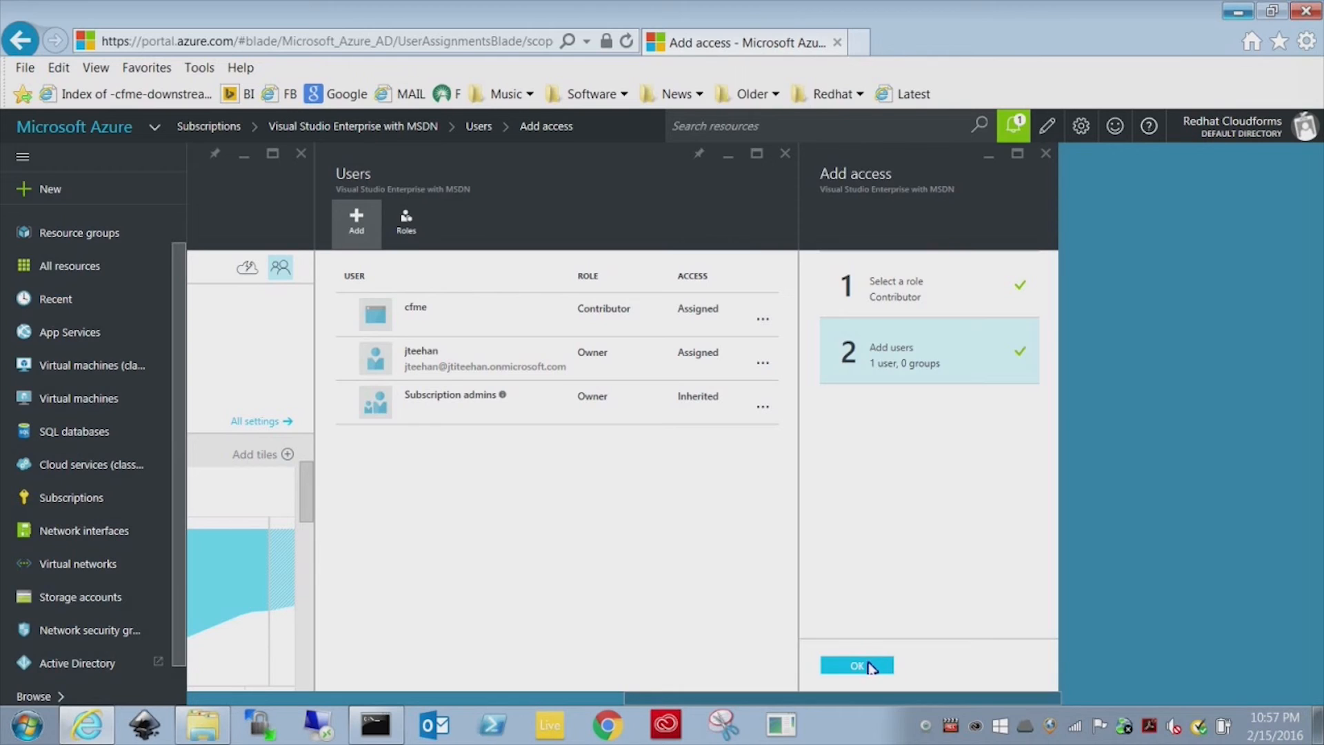
click(869, 665)
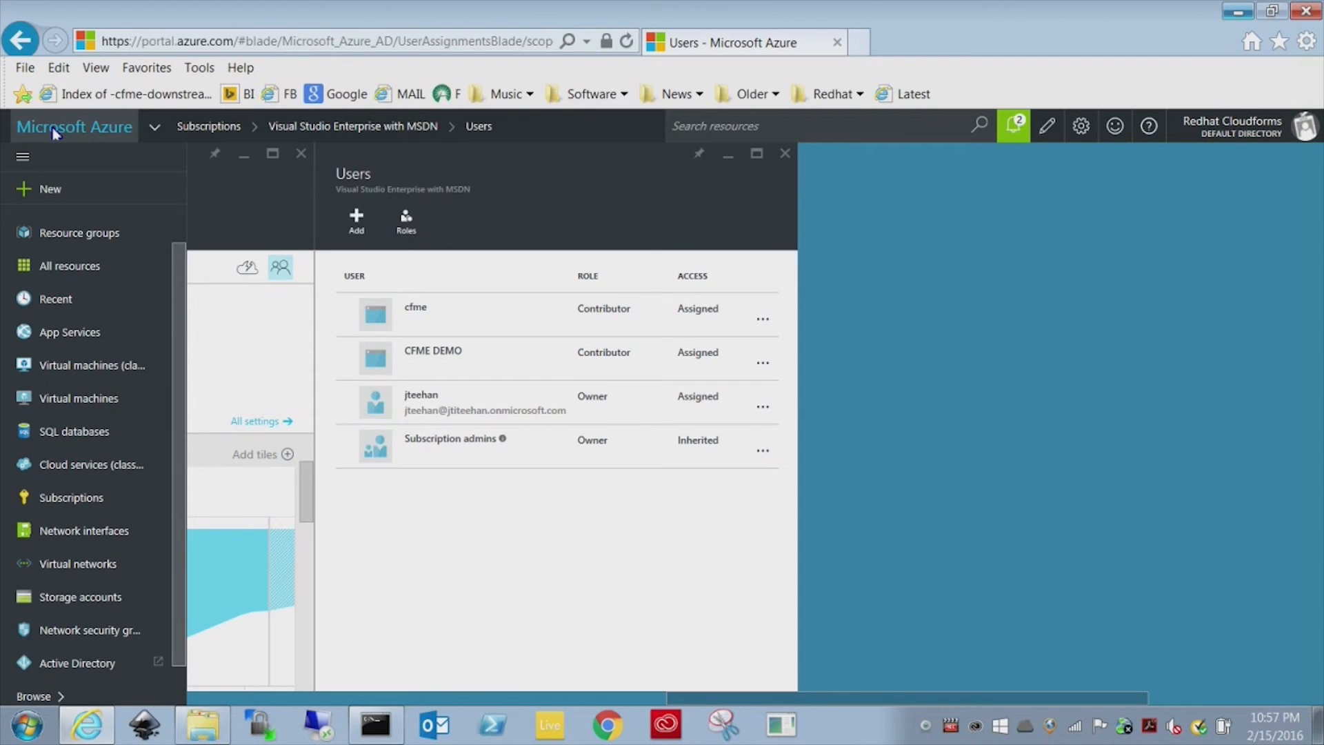
click(52, 125)
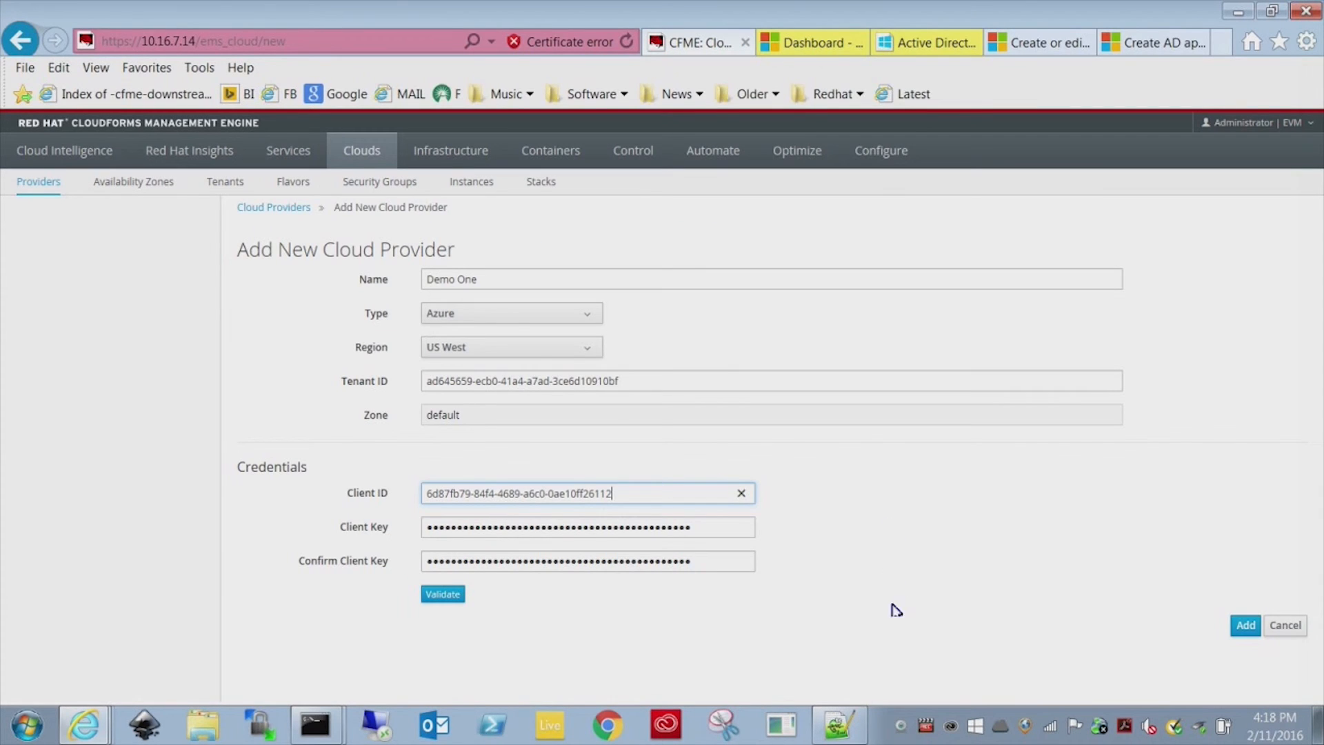
- In CloudForms, validate the credentials of the new Azure cloud provider Demo One and add the provider
click(442, 596)
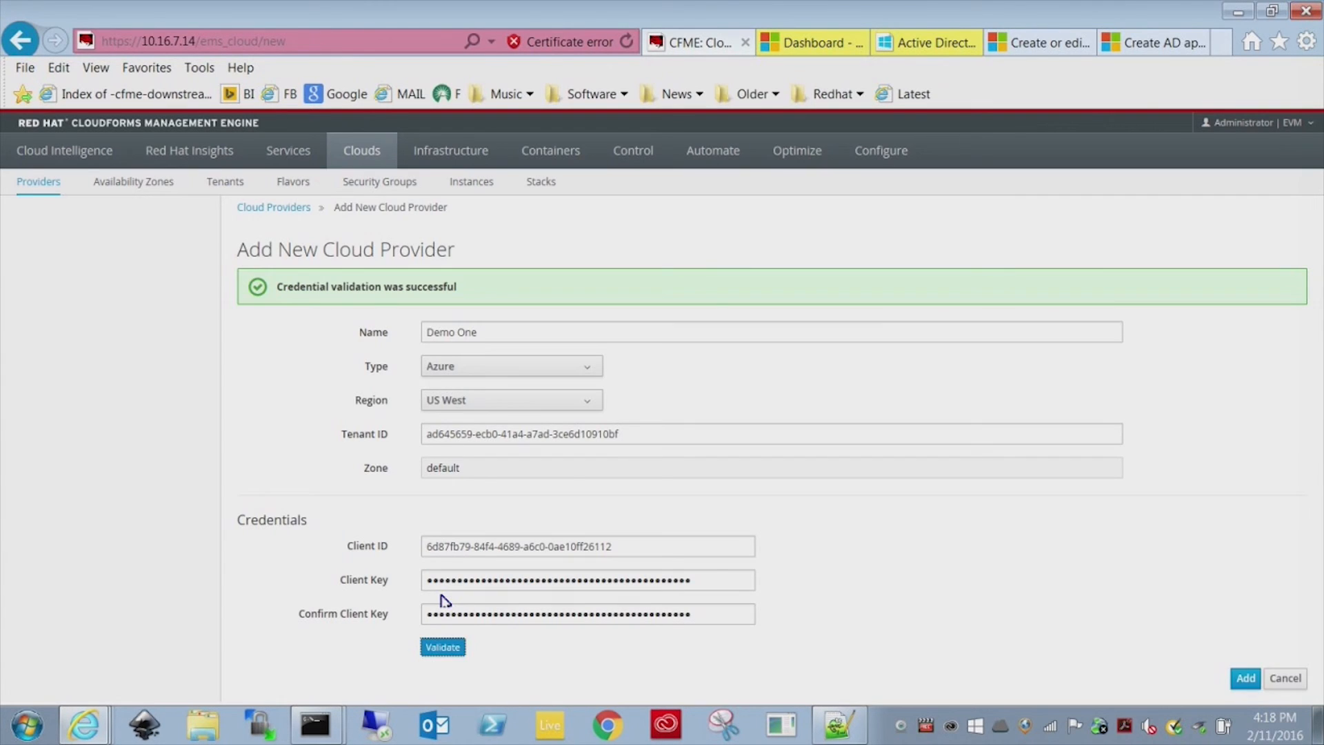
click(1247, 680)
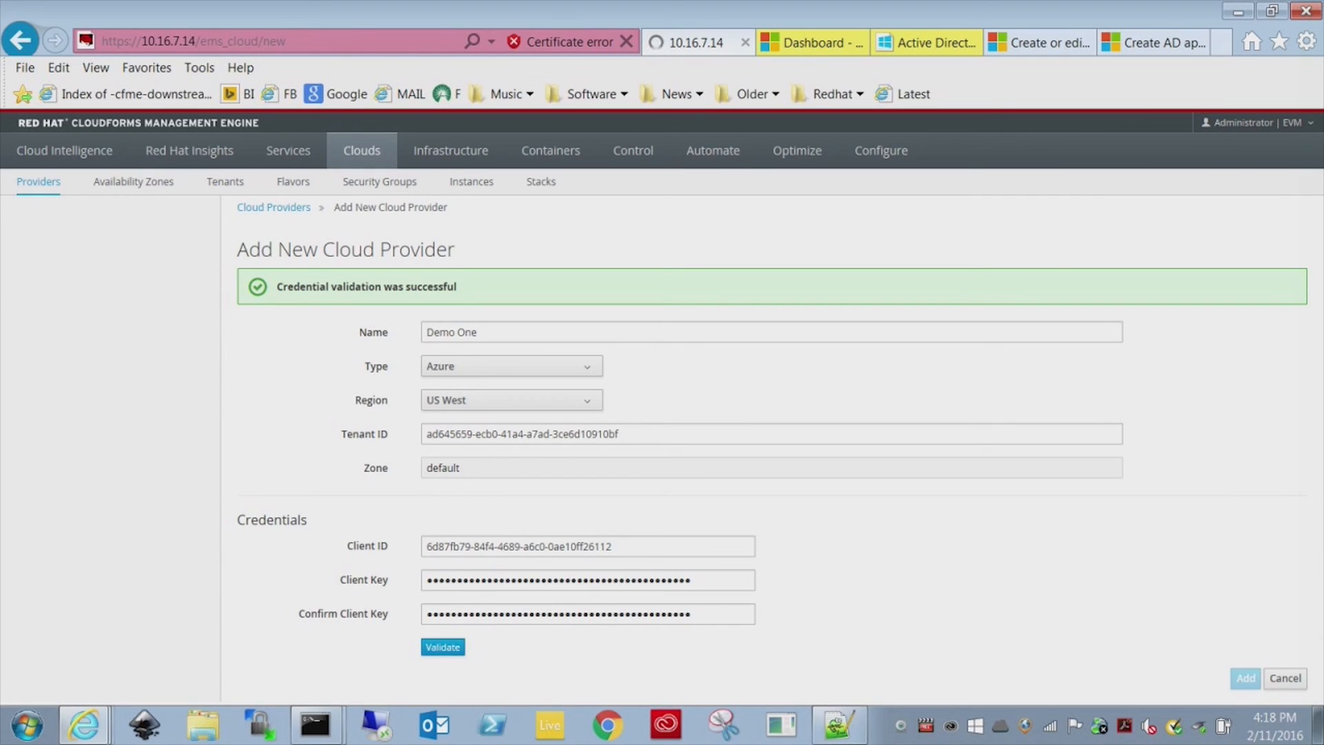